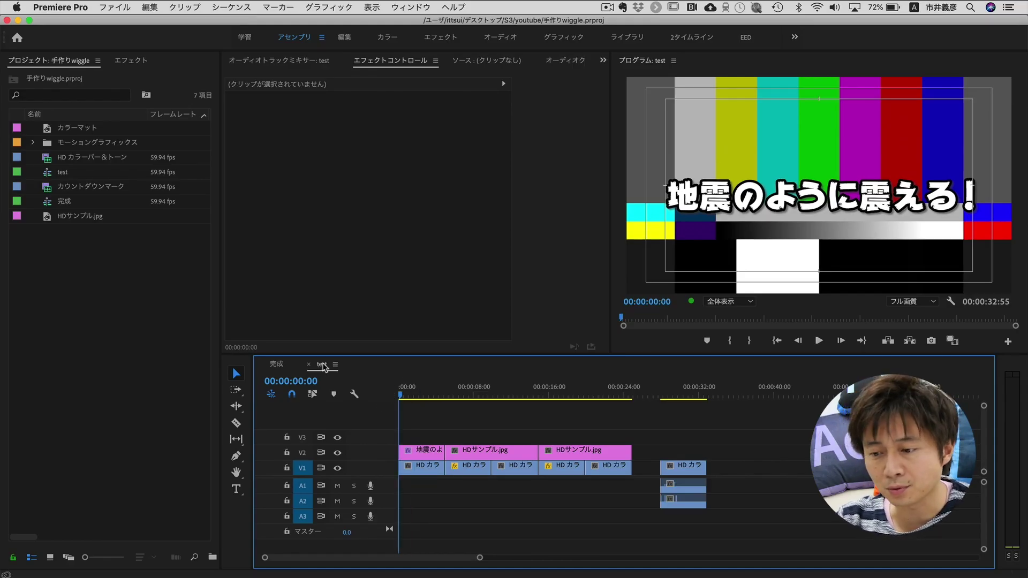
Step: Play the 完成 sequence in a maximized Program Monitor, then restore the layout and return to the test sequence
click(276, 364)
click(631, 351)
key(grave)
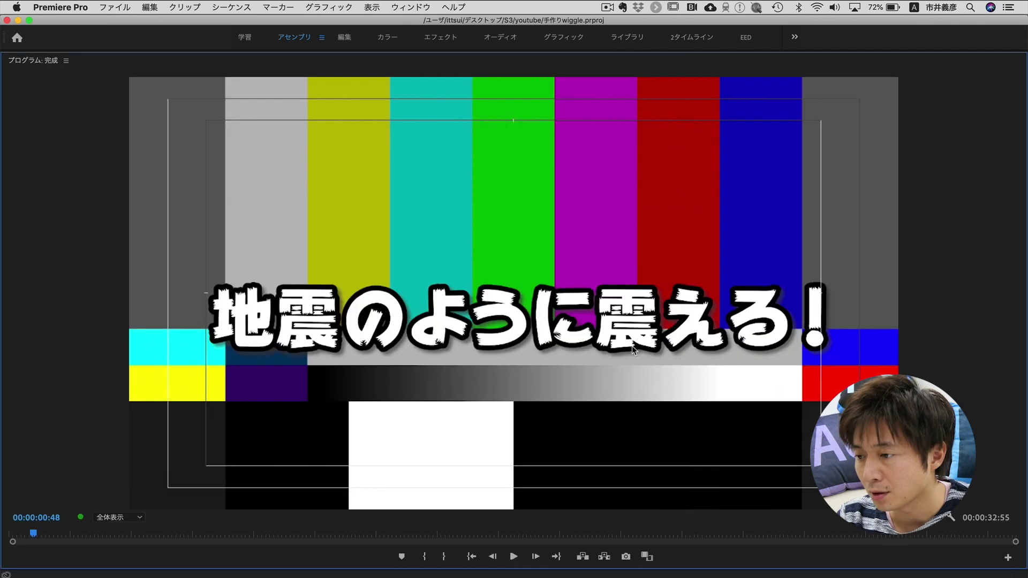
key(space)
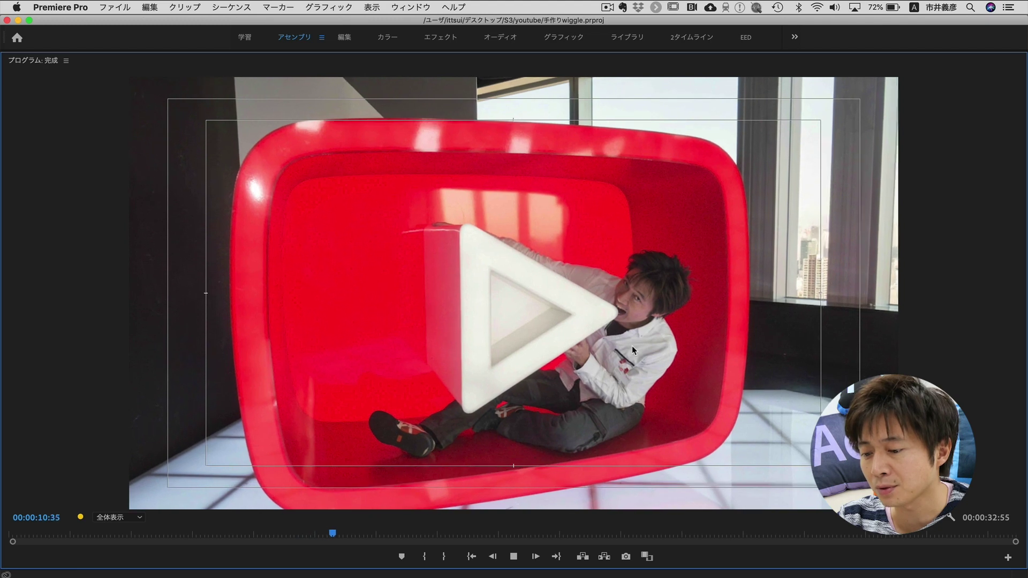
key(space)
key(grave)
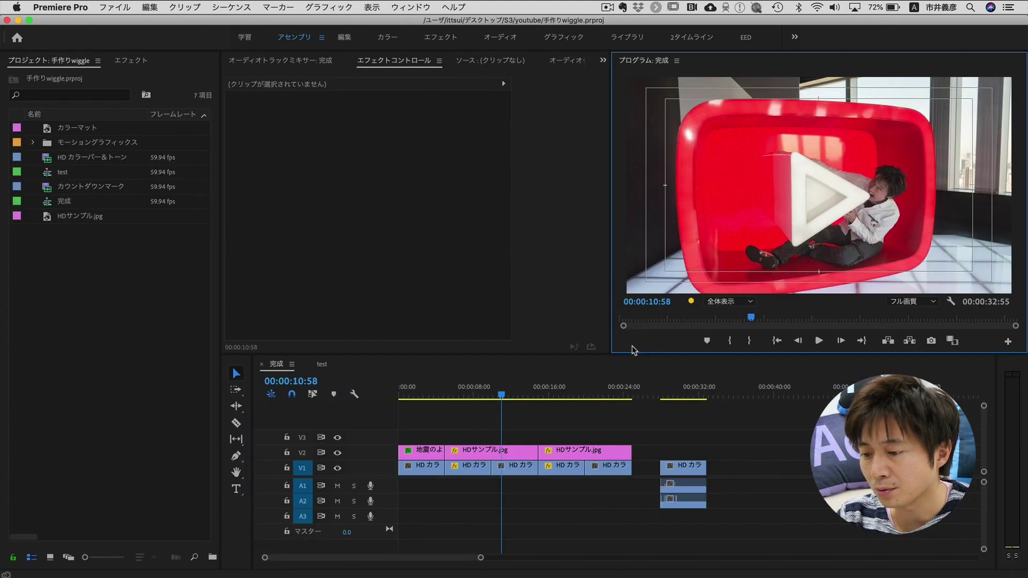
click(322, 364)
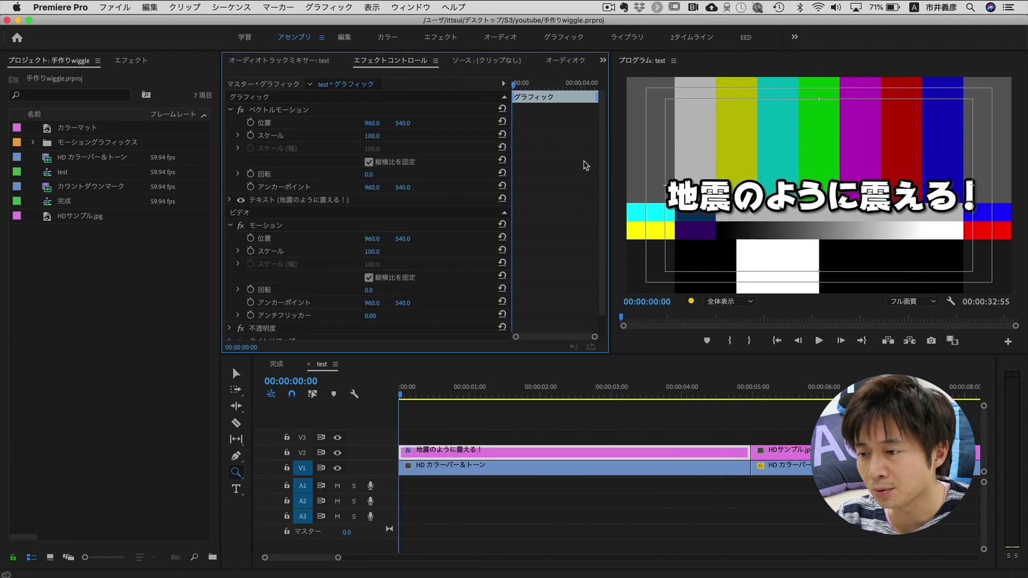
Step: Widen Effect Controls and expand the Presets folder to reveal the HANDYCAM and 地震 presets
drag(610, 172, 635, 172)
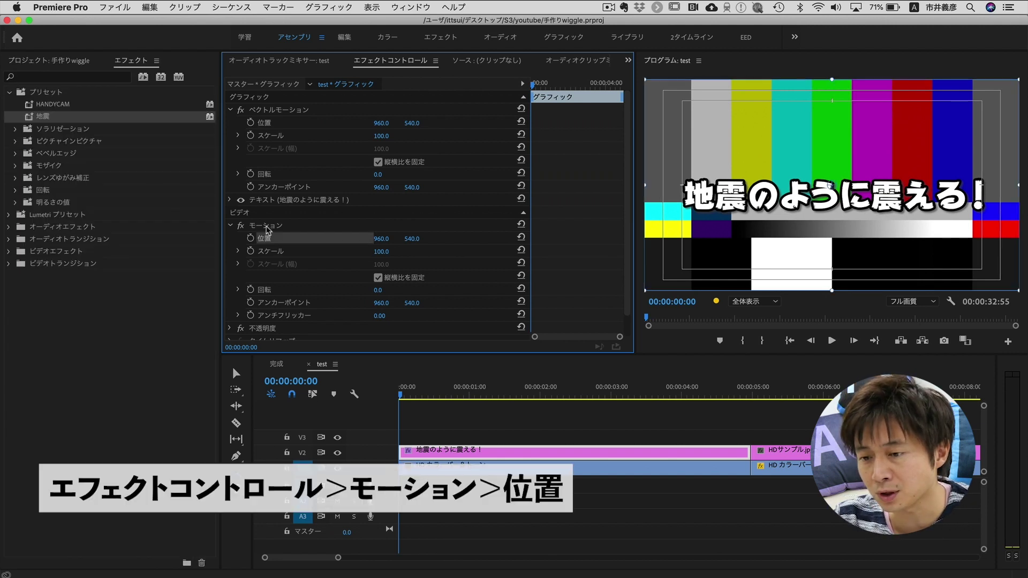
click(263, 224)
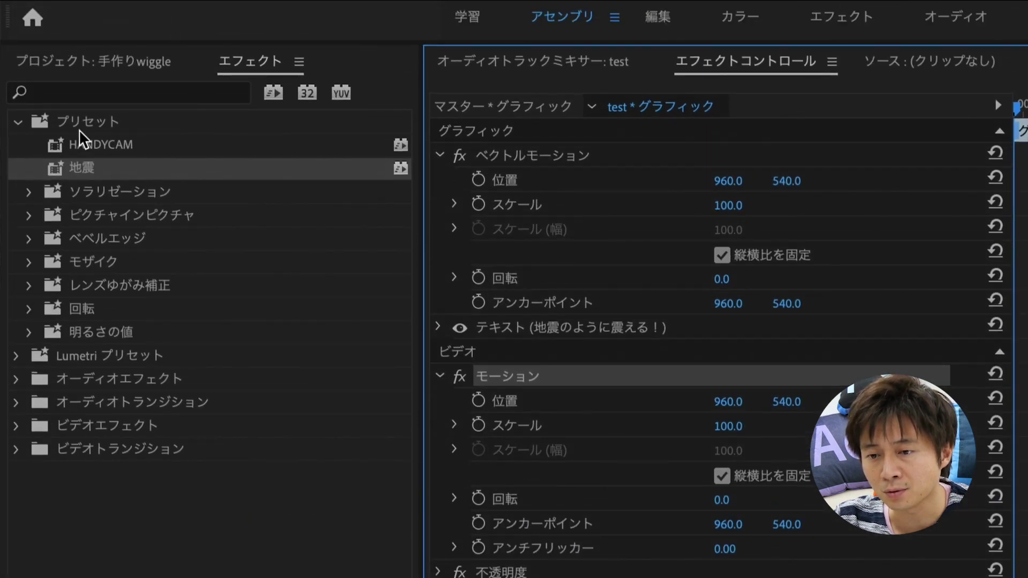
click(79, 127)
click(23, 124)
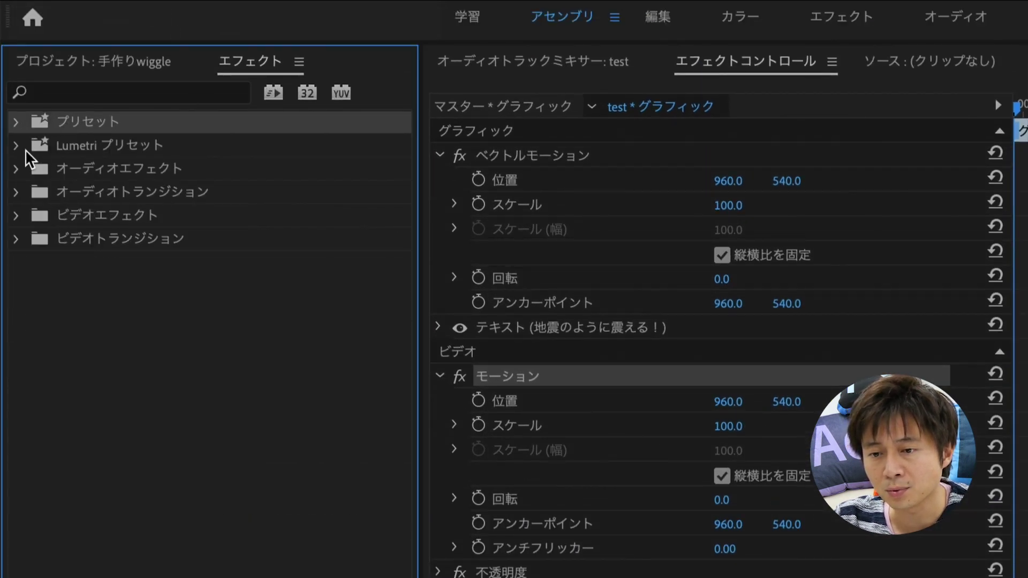
click(19, 126)
click(75, 167)
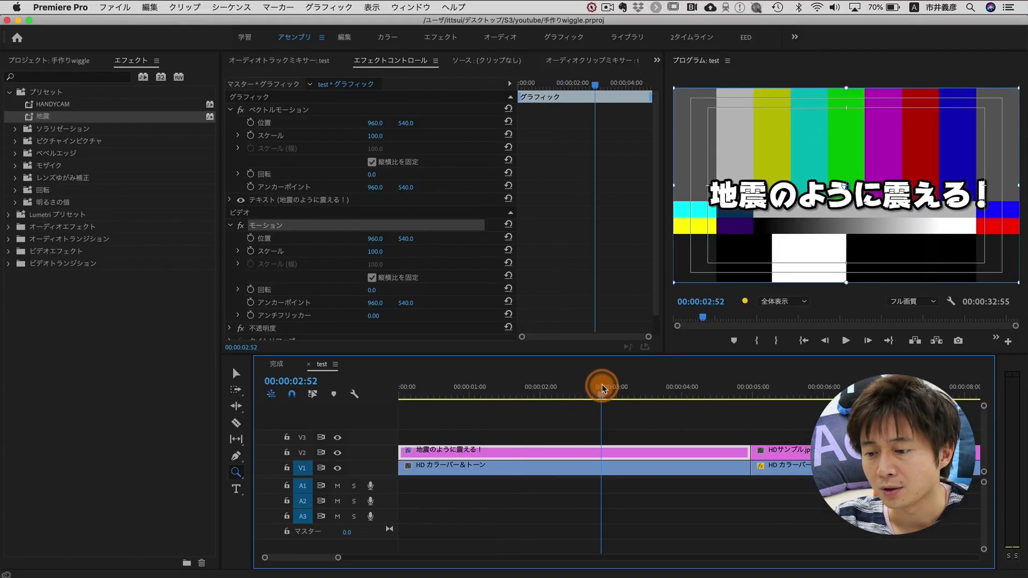
drag(600, 385, 344, 385)
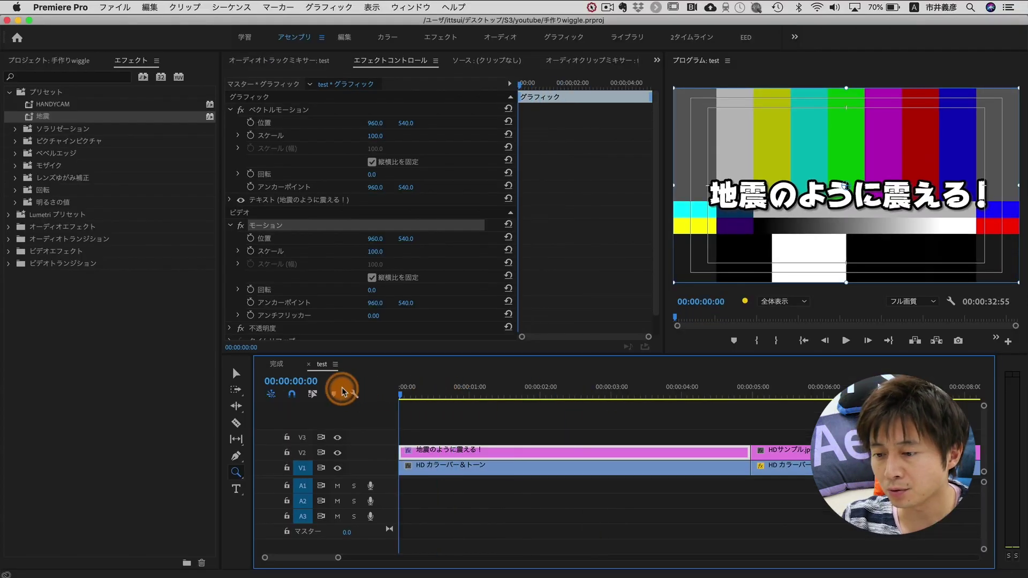
Step: Turn on Position keyframing for the caption at its first frame, at 960, 540
drag(402, 394, 415, 395)
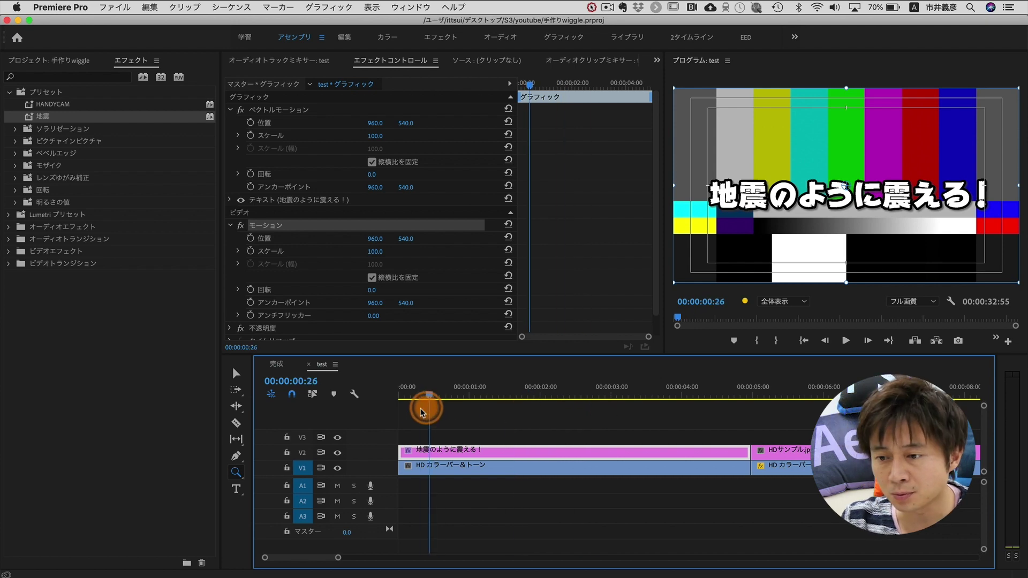
click(381, 61)
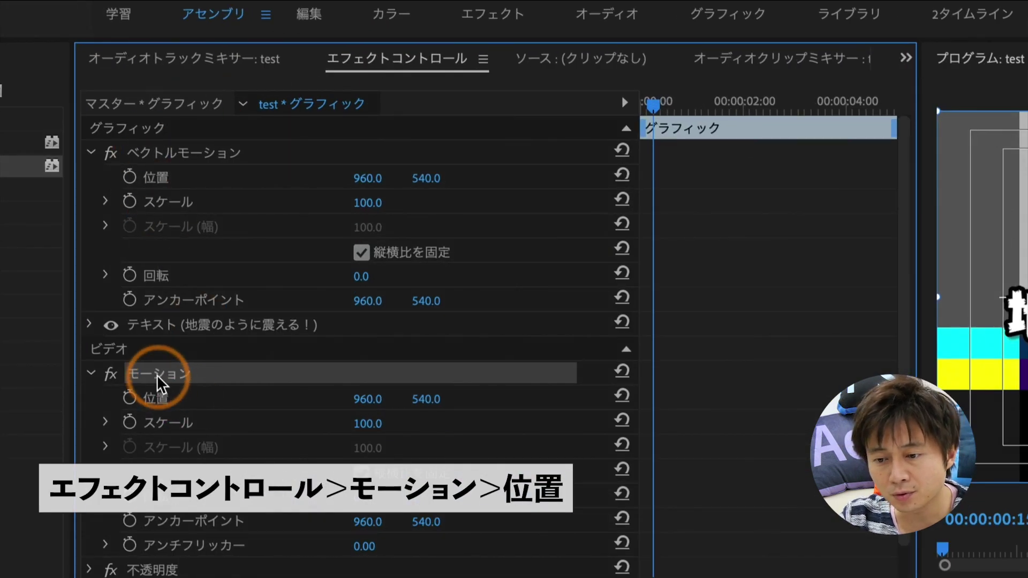
click(159, 400)
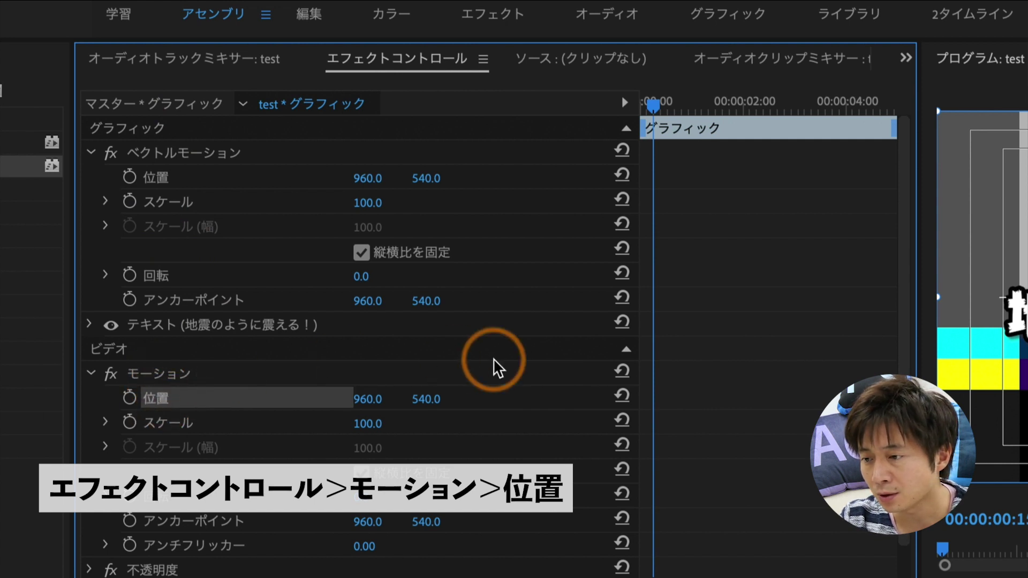
drag(655, 104, 623, 107)
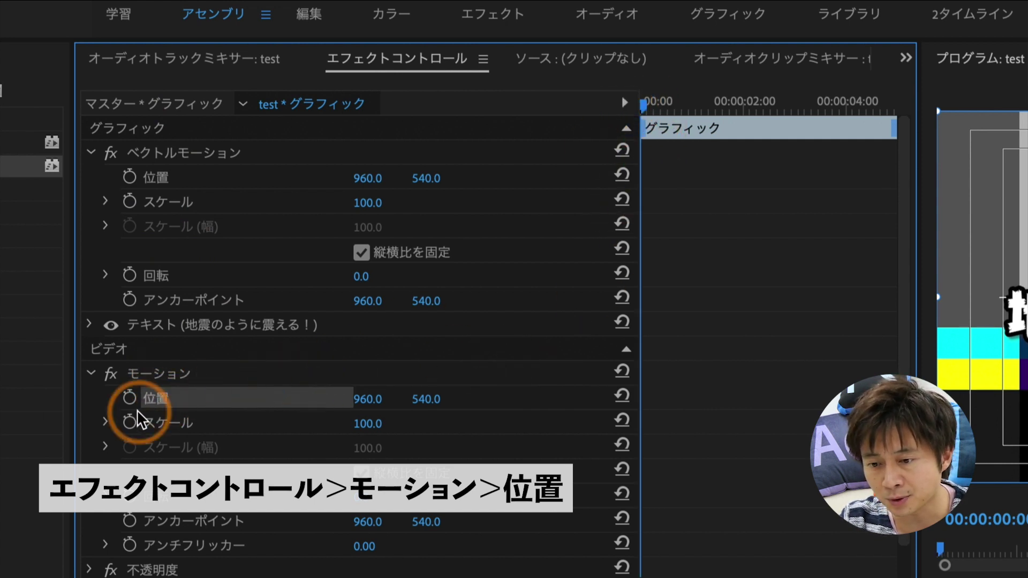
click(128, 397)
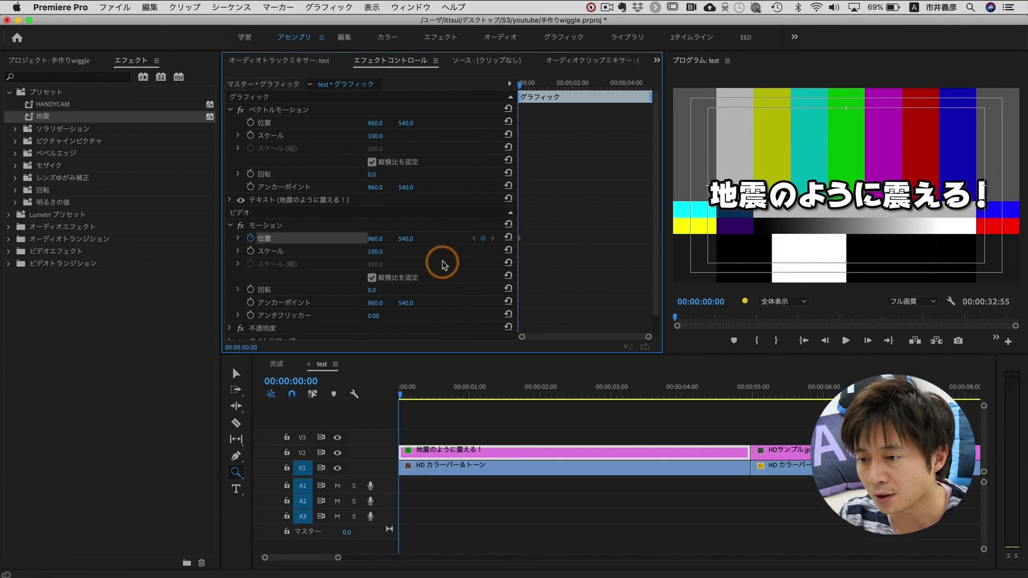
Step: One frame later, offset the caption to 977.0, 546.8
key(Right)
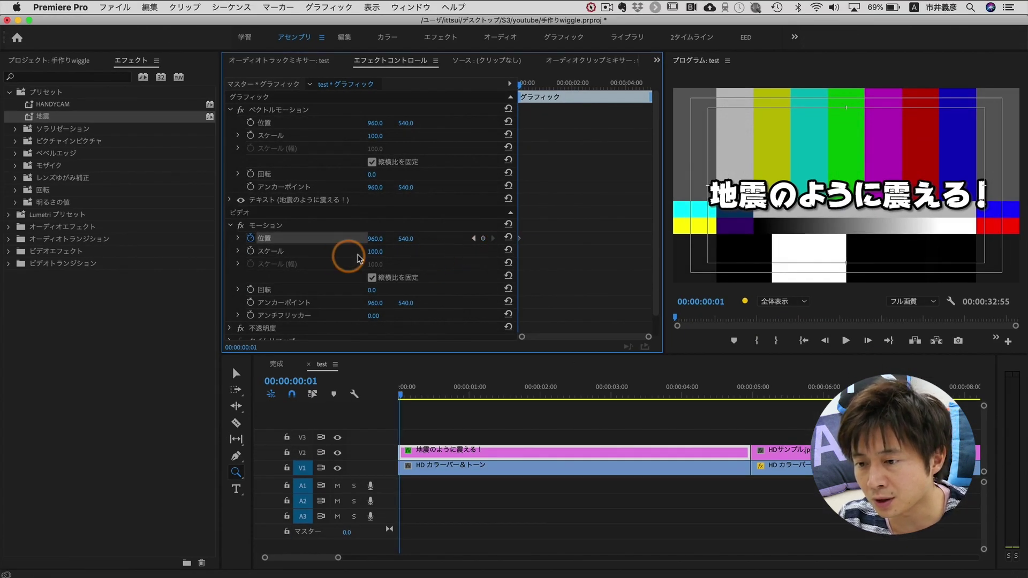
click(280, 225)
drag(766, 168, 768, 170)
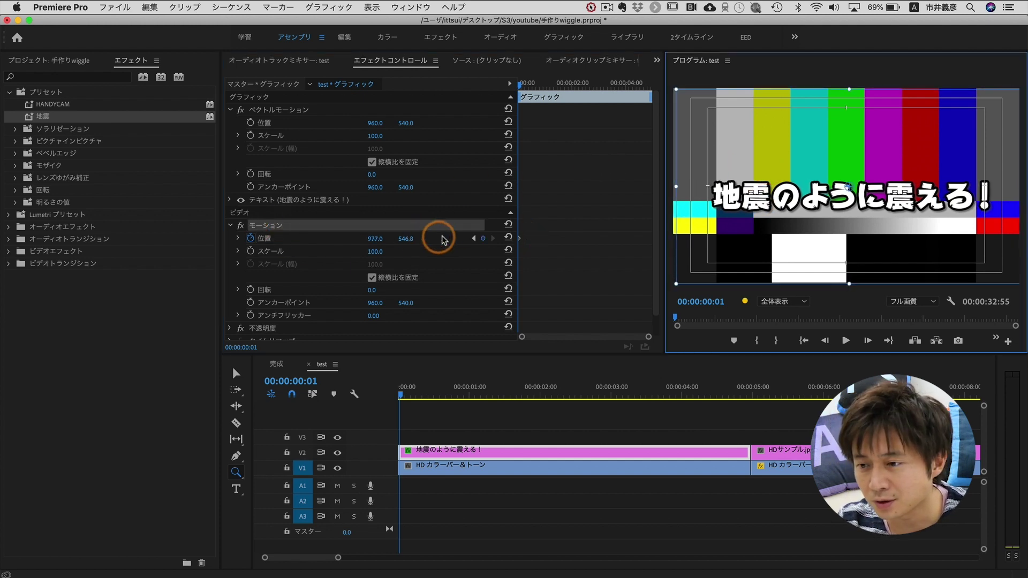
Step: Add jittered Position keyframes on the next frames, nudging the caption around its centre
key(v)
key(equal)
key(Right)
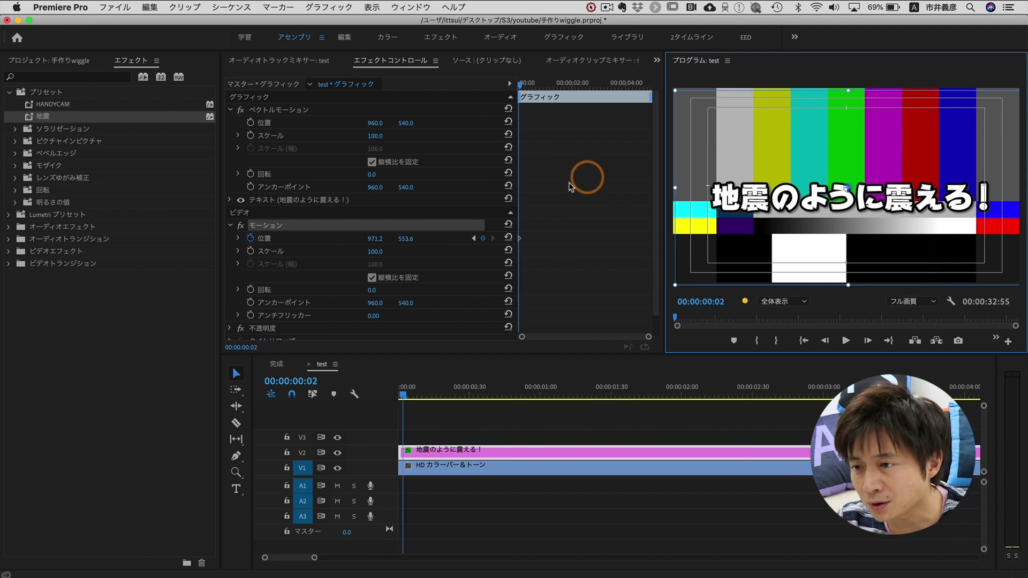
key(Right)
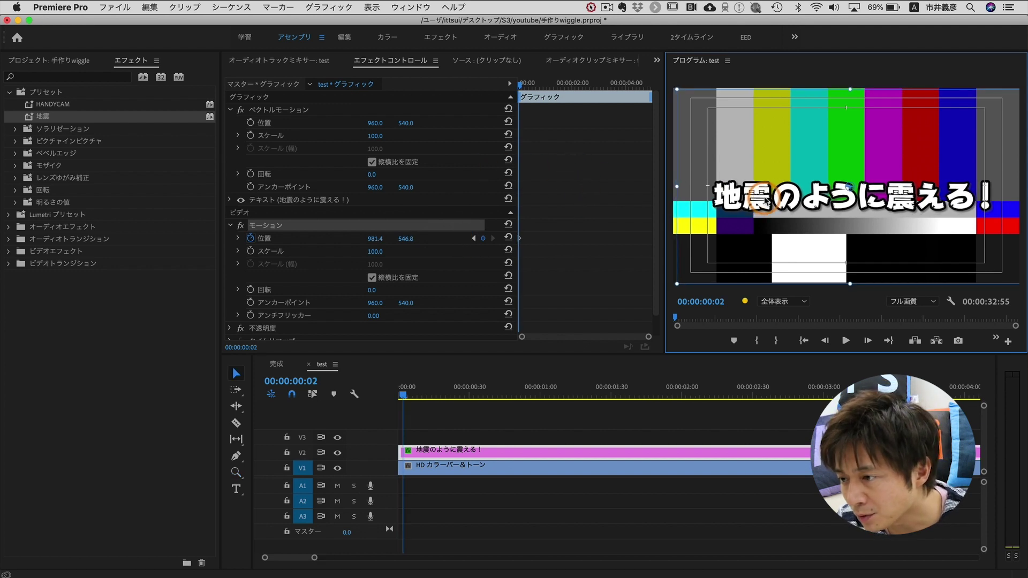
drag(745, 200, 748, 199)
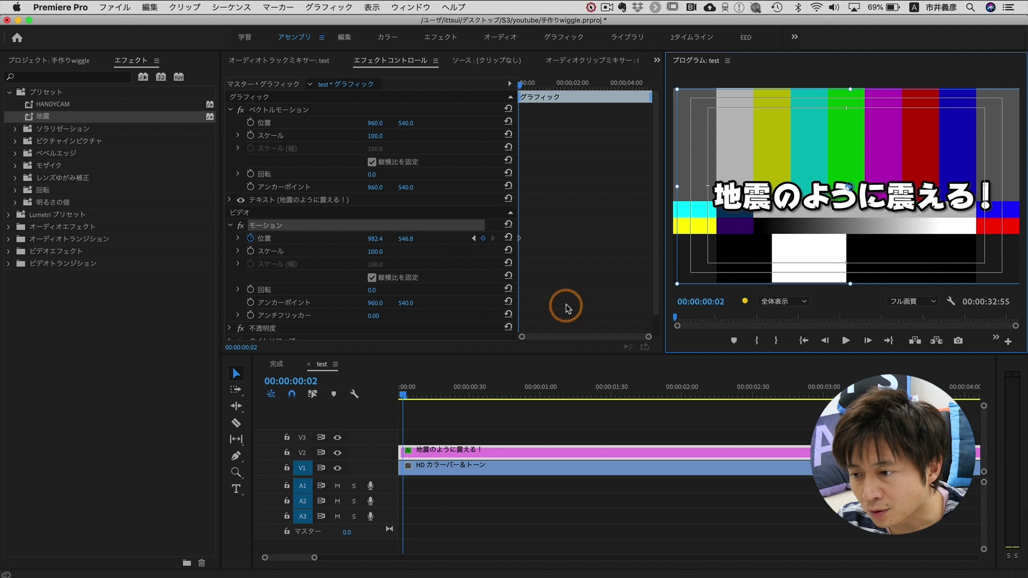
drag(648, 336, 588, 337)
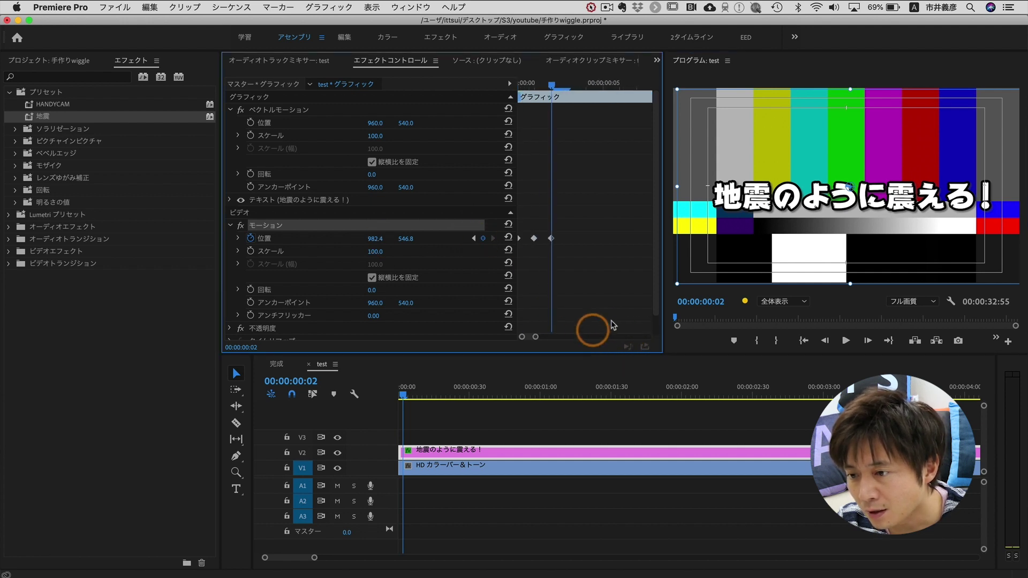
key(Right)
drag(785, 225, 795, 213)
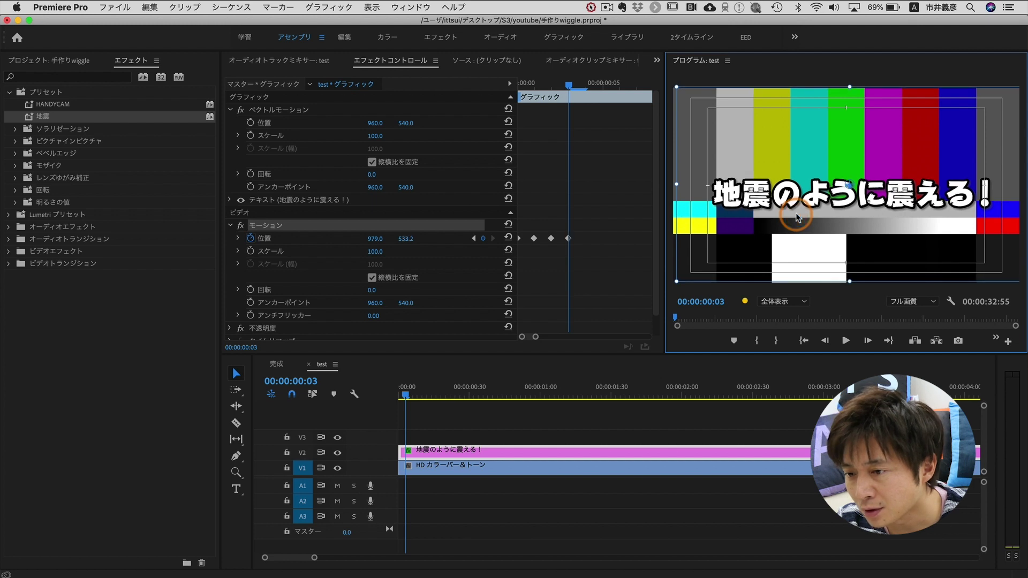
click(373, 62)
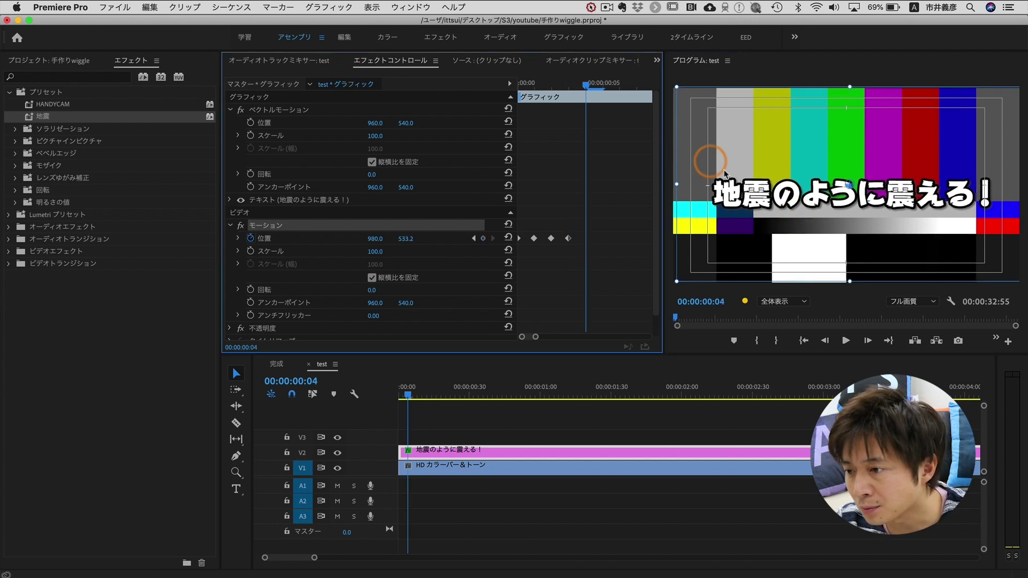
drag(725, 173, 767, 197)
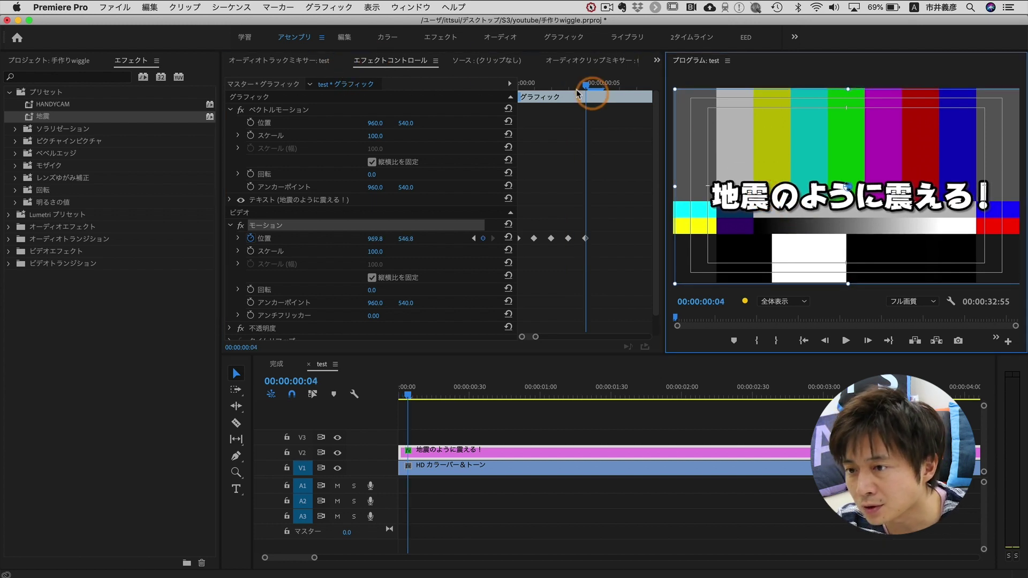
Step: Continue the frame-by-frame offsets through 00:00:00:06 (e.g. 963.0, 550.2), then return to the clip start
click(397, 63)
key(Right)
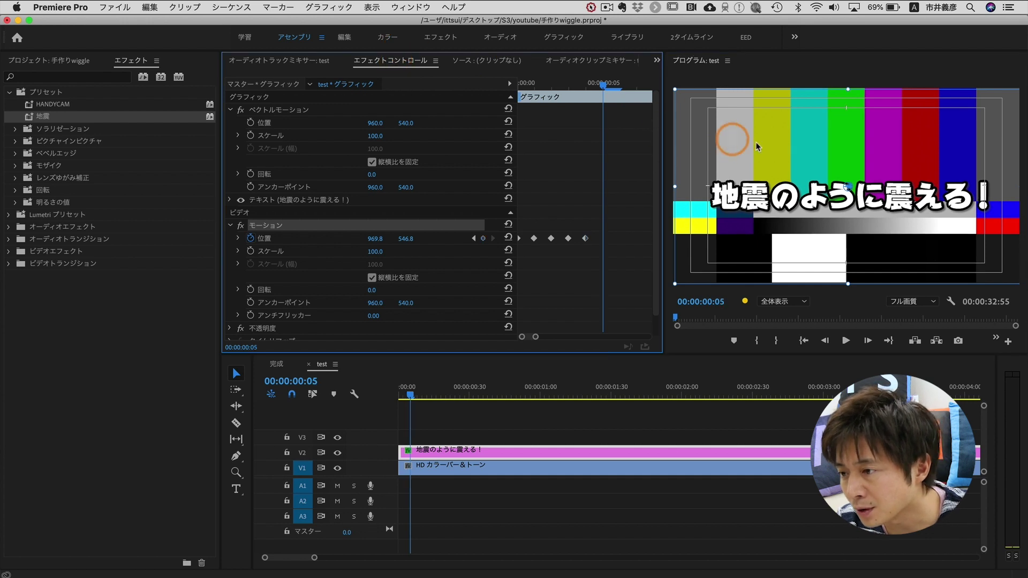
drag(765, 147, 766, 146)
click(459, 117)
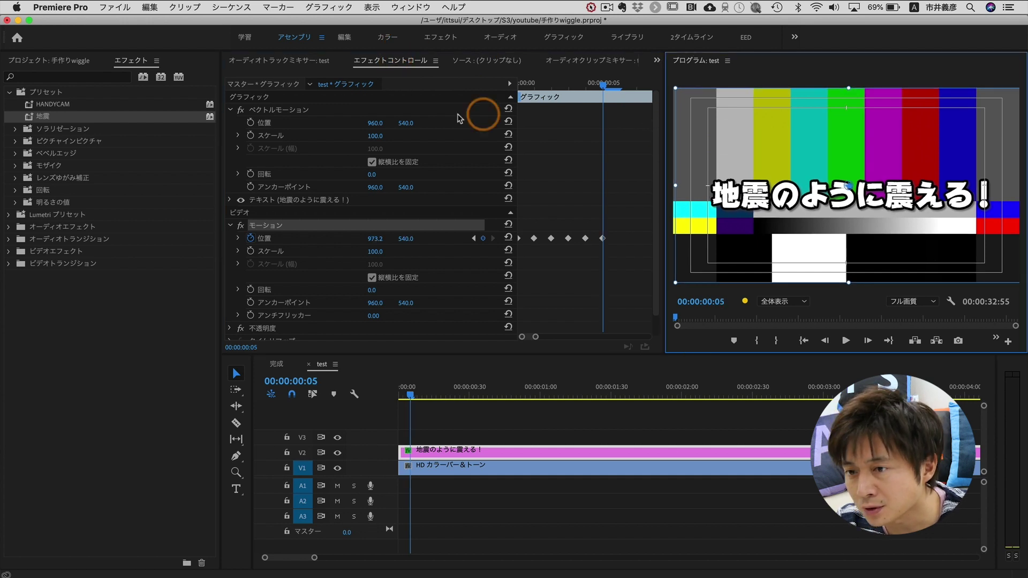
click(400, 62)
key(Right)
drag(746, 144, 743, 146)
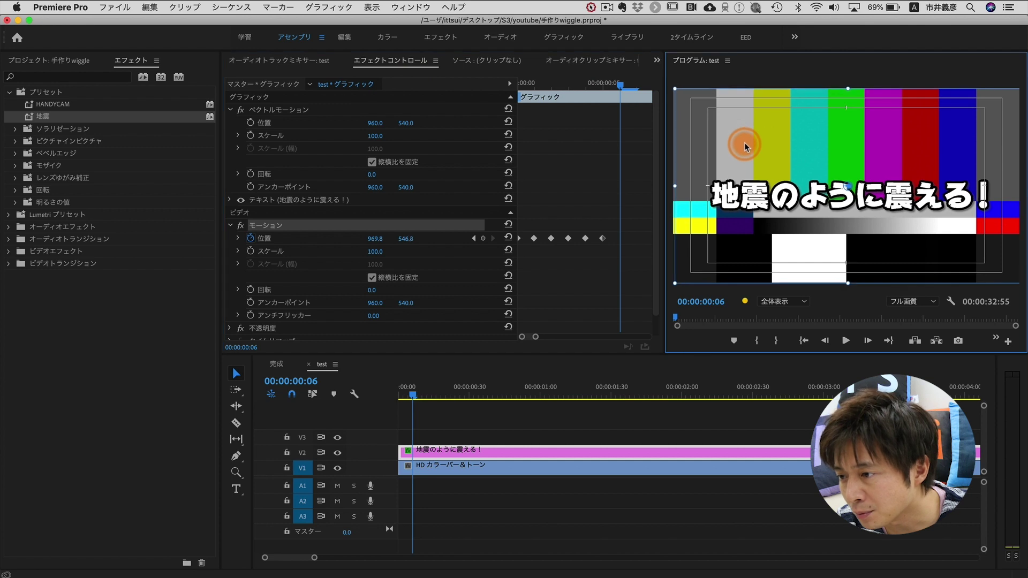
click(594, 217)
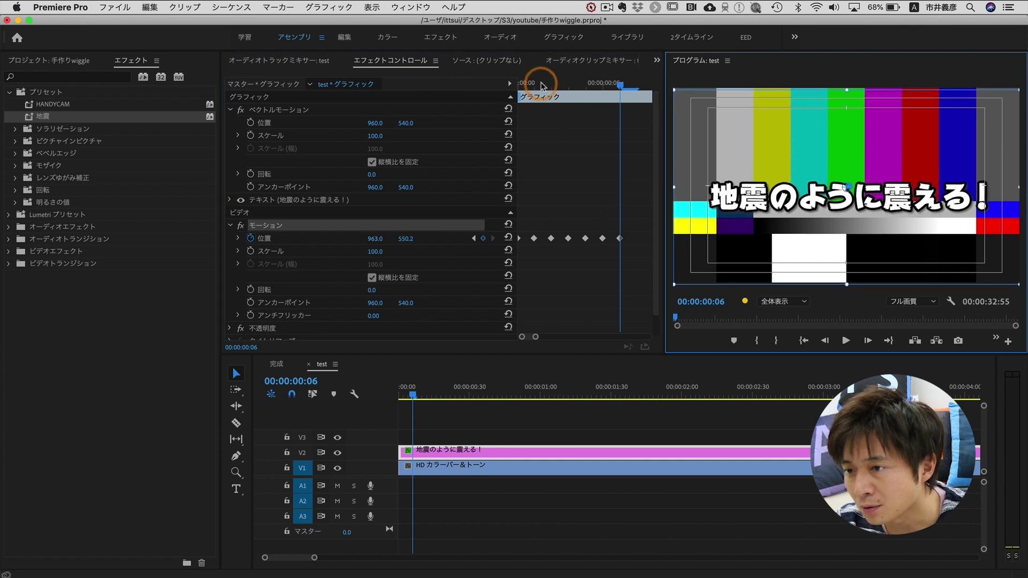
key(space)
key(space)
click(515, 83)
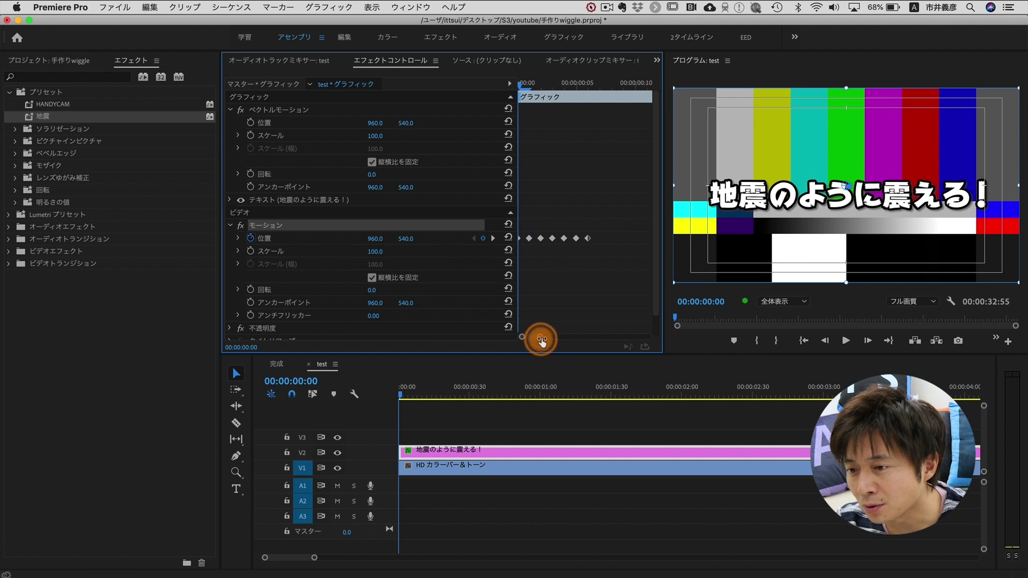
Step: Copy the caption's Position shake keyframes and paste them twice after the last keyframe
drag(541, 339, 548, 341)
drag(583, 288, 483, 223)
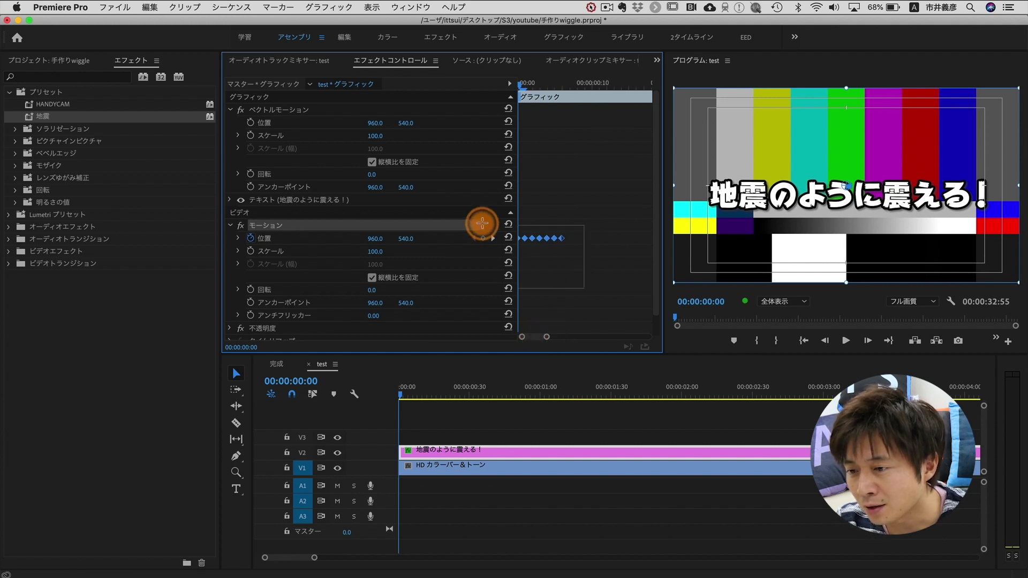
drag(557, 86, 577, 85)
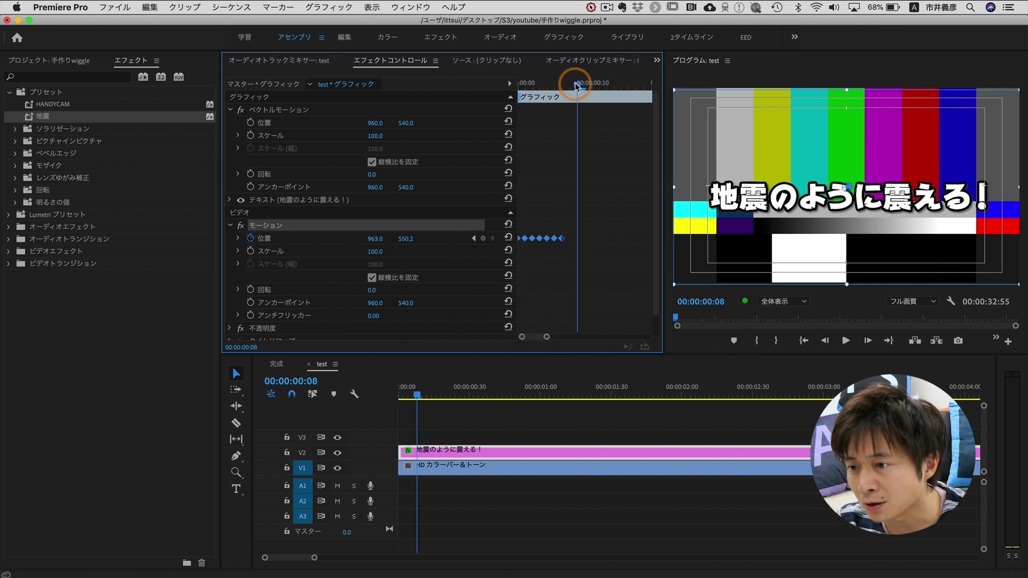
click(474, 240)
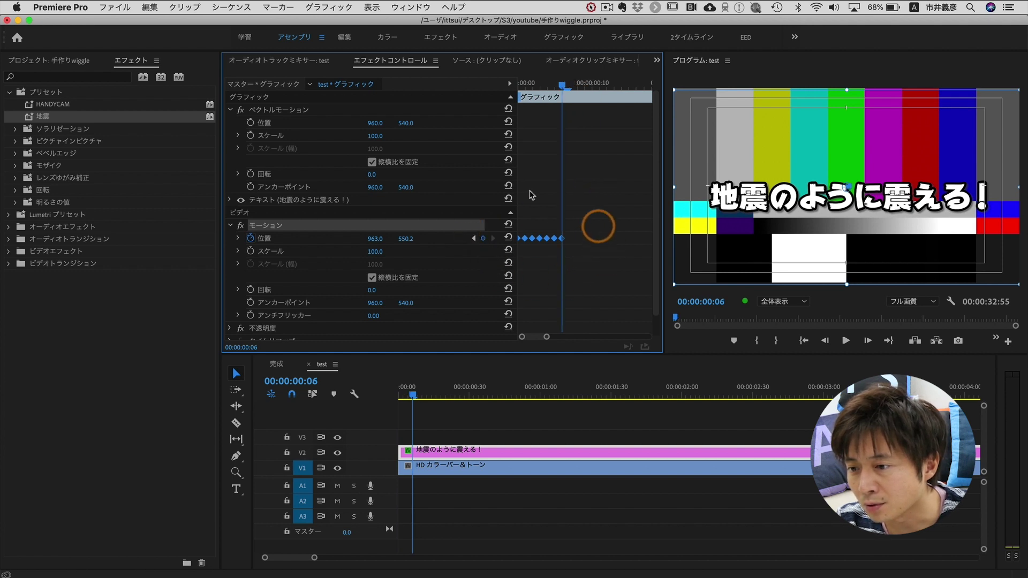
drag(582, 278, 493, 221)
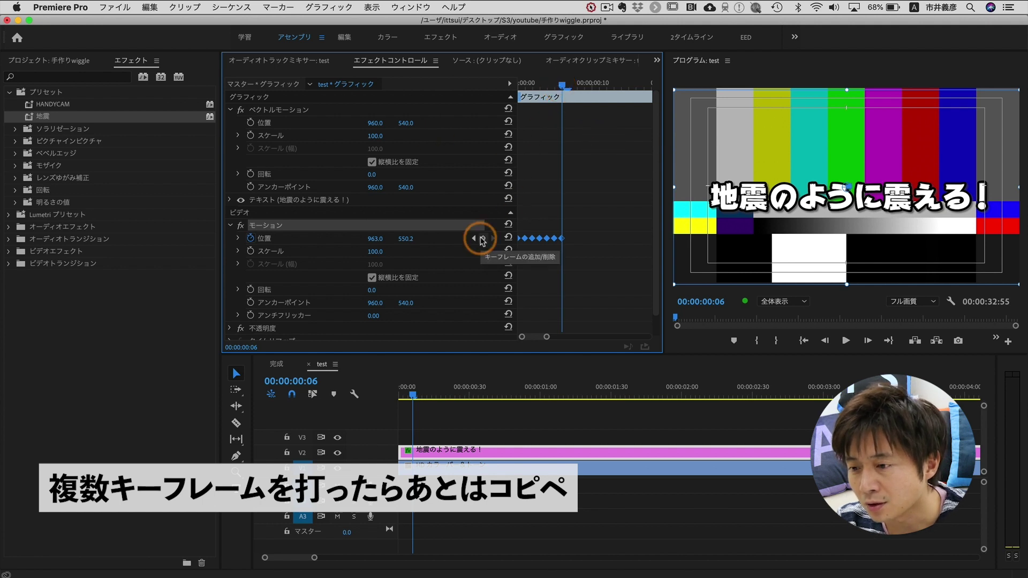
key(super+v)
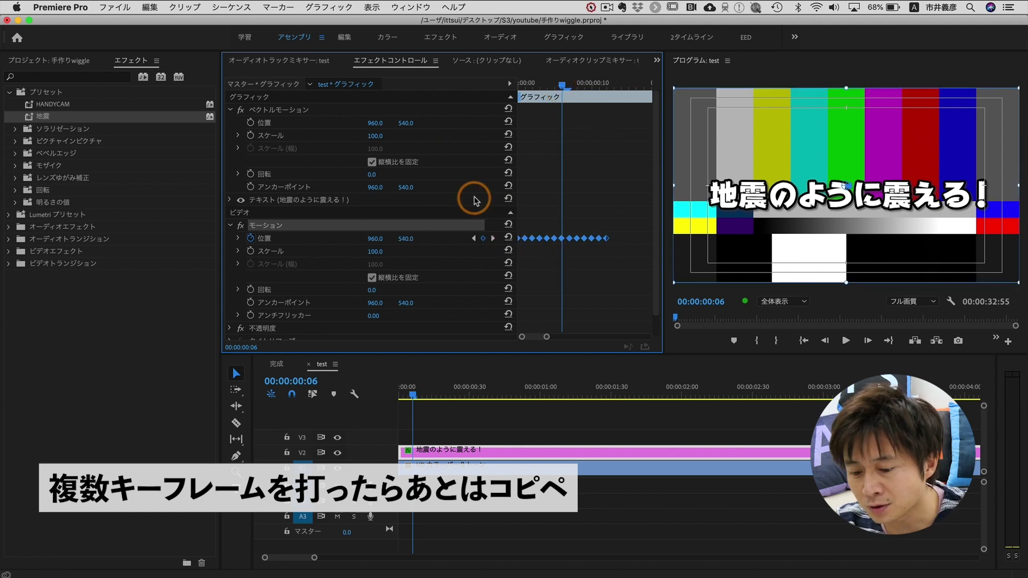
click(636, 83)
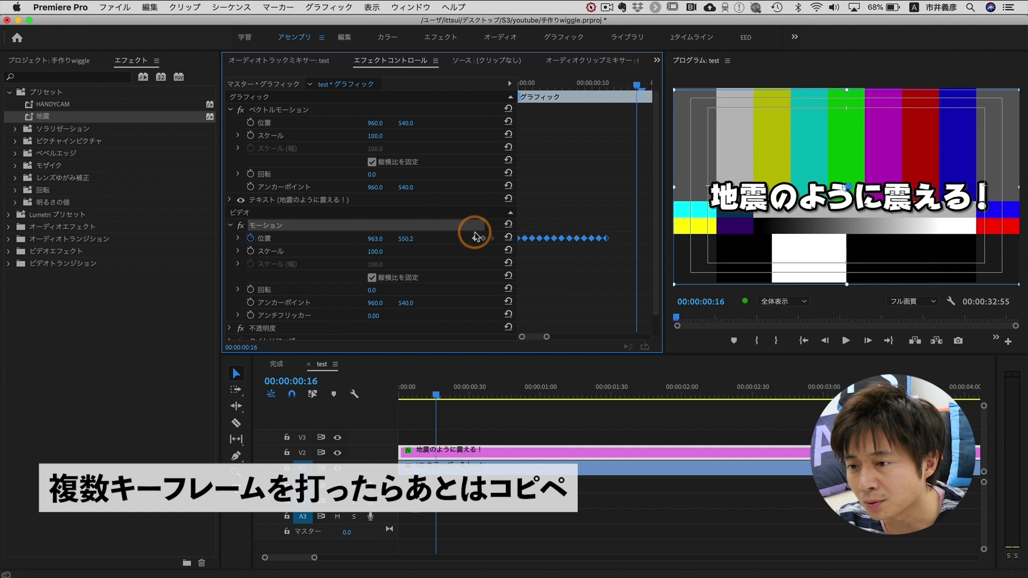
click(474, 238)
key(super+v)
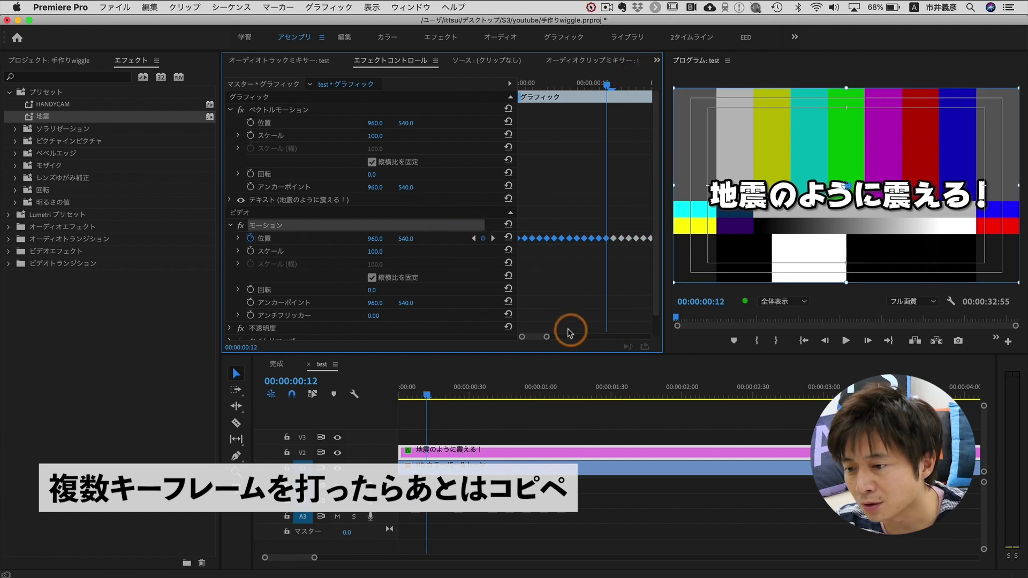
Step: Select all the Position keyframes and paste them again, doubling the shake length
drag(548, 337, 567, 337)
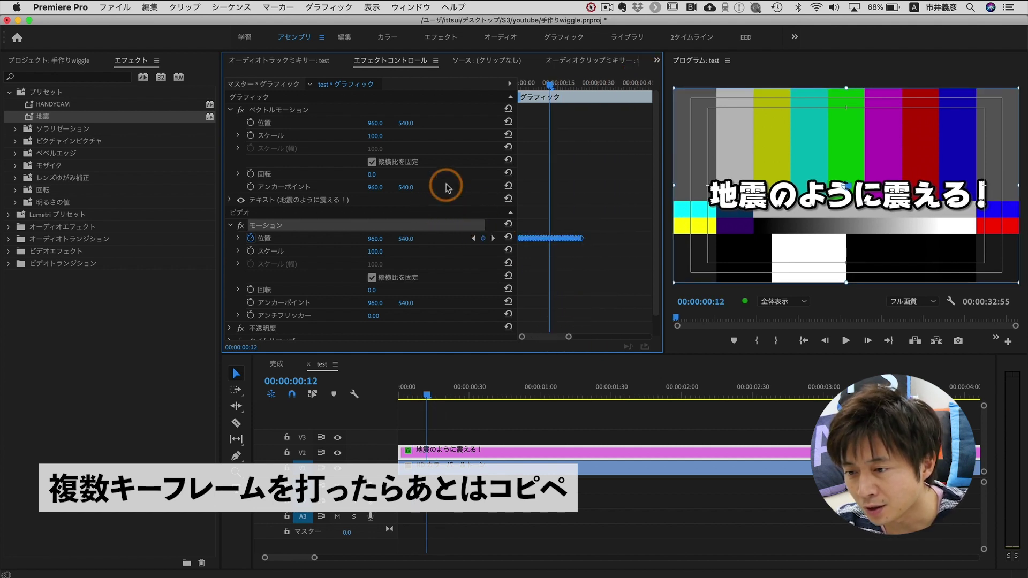
click(598, 83)
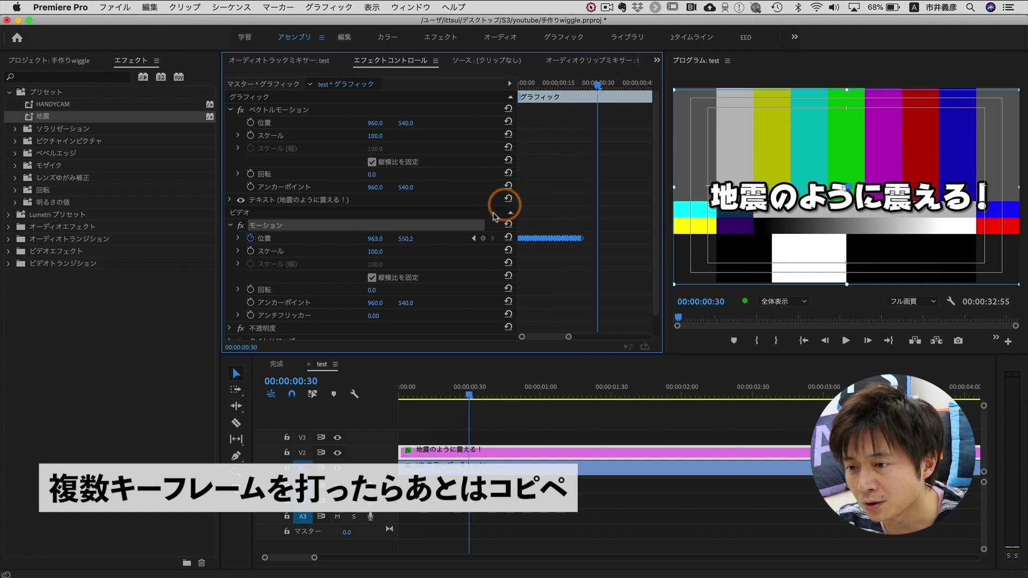
click(474, 238)
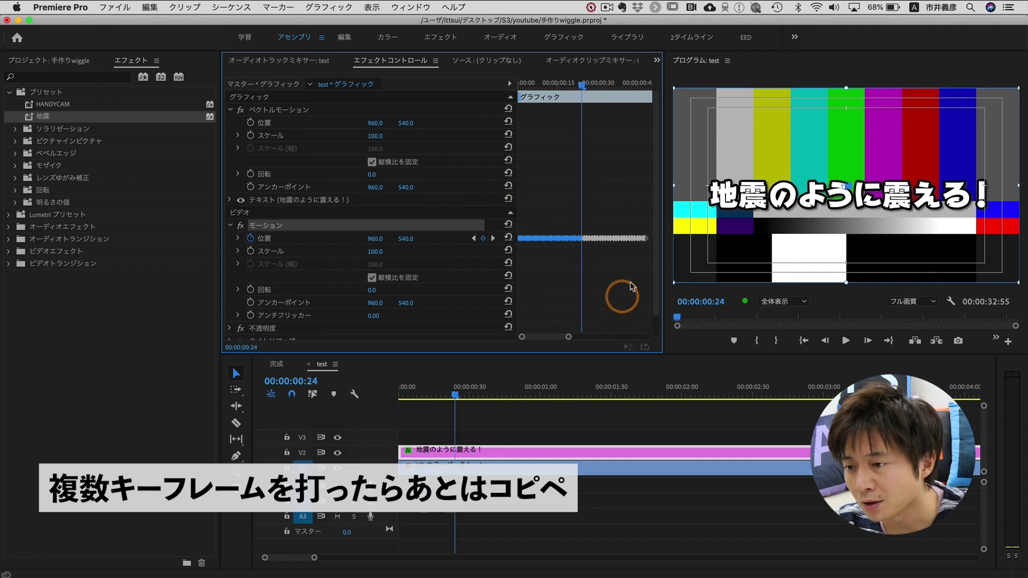
drag(646, 275, 471, 200)
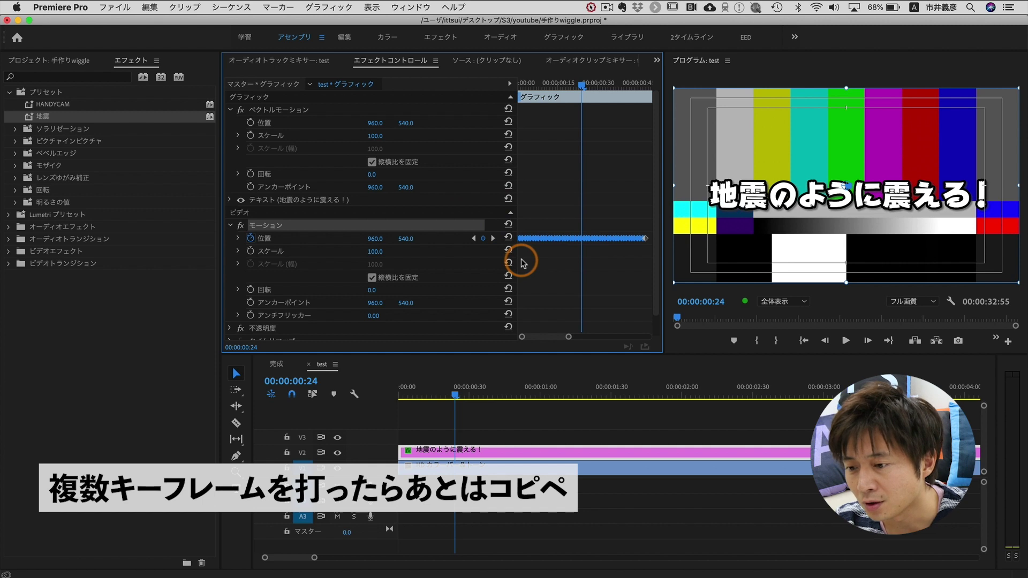
drag(566, 338, 604, 338)
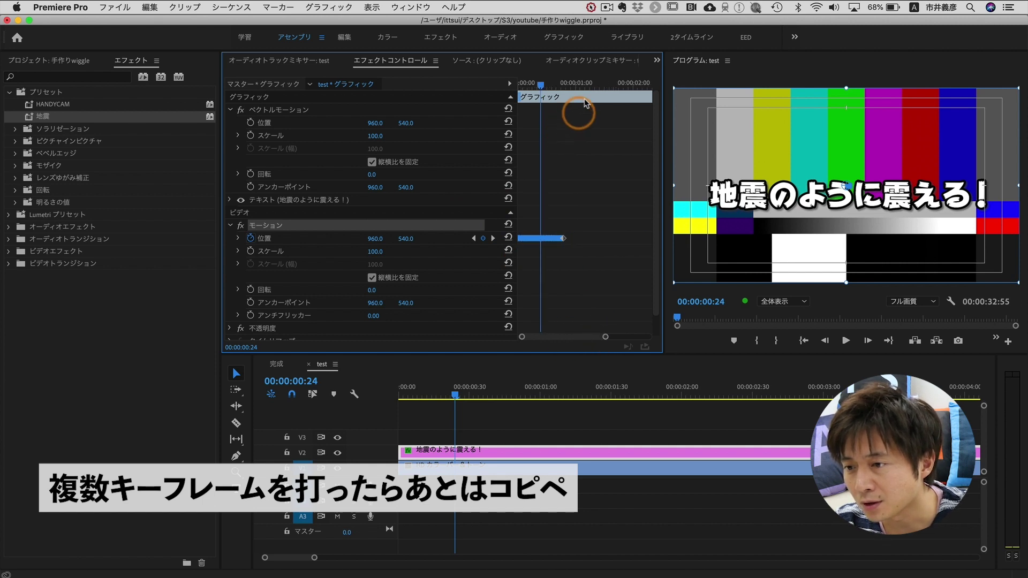
click(588, 84)
click(473, 238)
key(super+v)
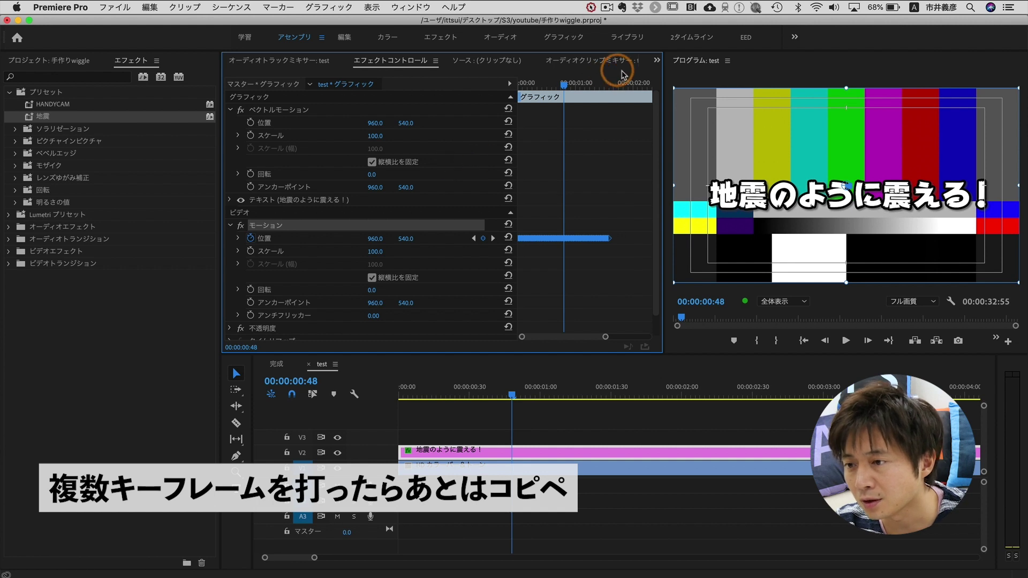
Step: Check the extended keyframes, confirming the shake now runs to about 00:00:04:45
click(623, 74)
click(574, 117)
click(474, 238)
click(539, 282)
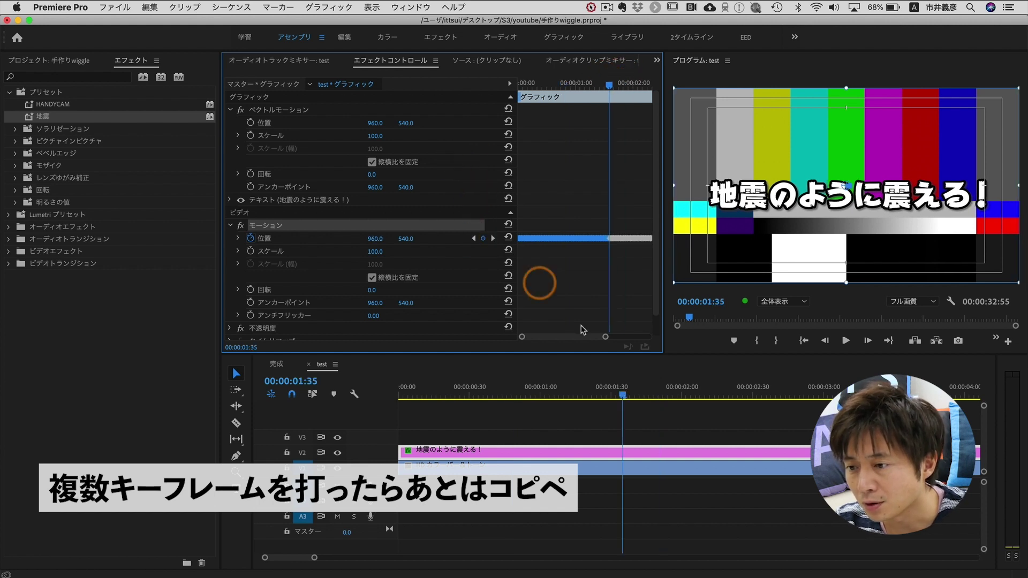
drag(606, 339, 664, 340)
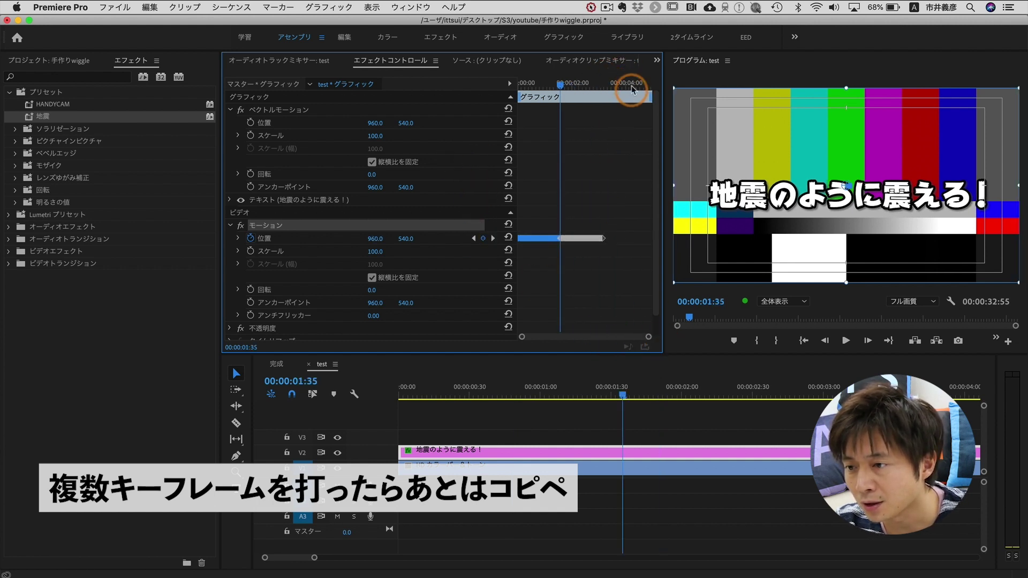
click(631, 86)
click(474, 238)
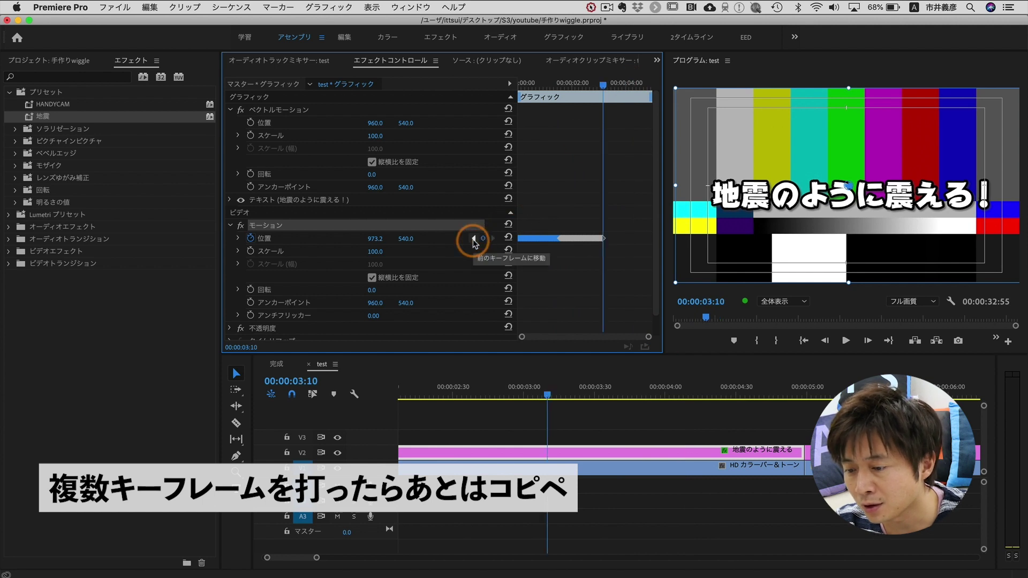
click(570, 273)
click(648, 84)
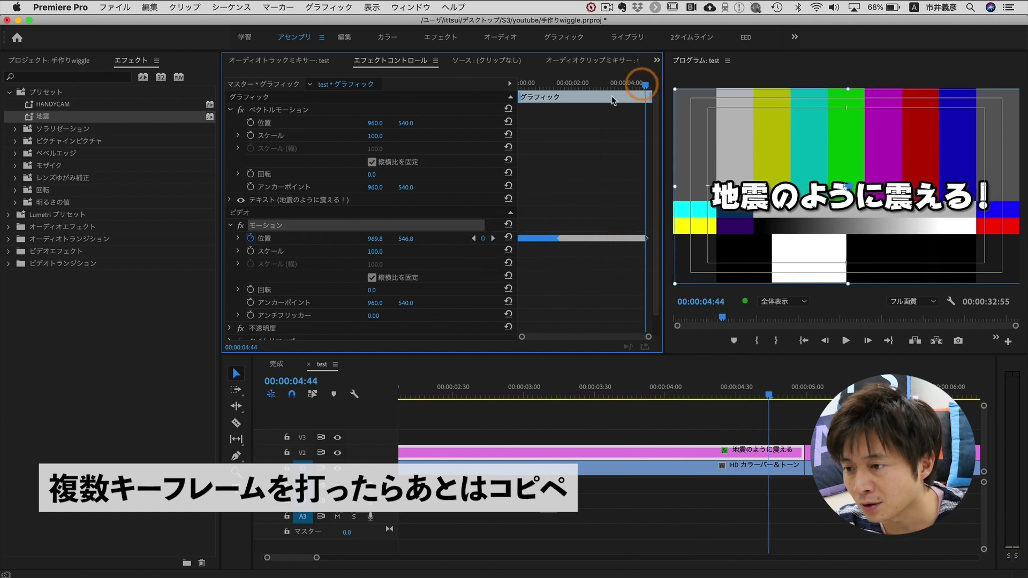
click(473, 239)
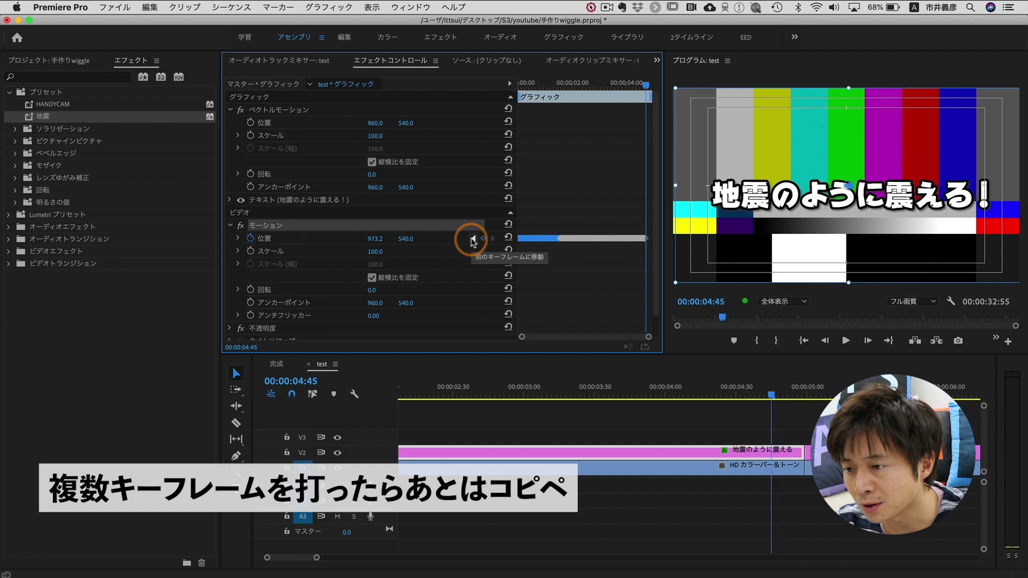
mouse_move(646, 336)
mouse_down()
mouse_move(609, 337)
mouse_move(697, 337)
mouse_up()
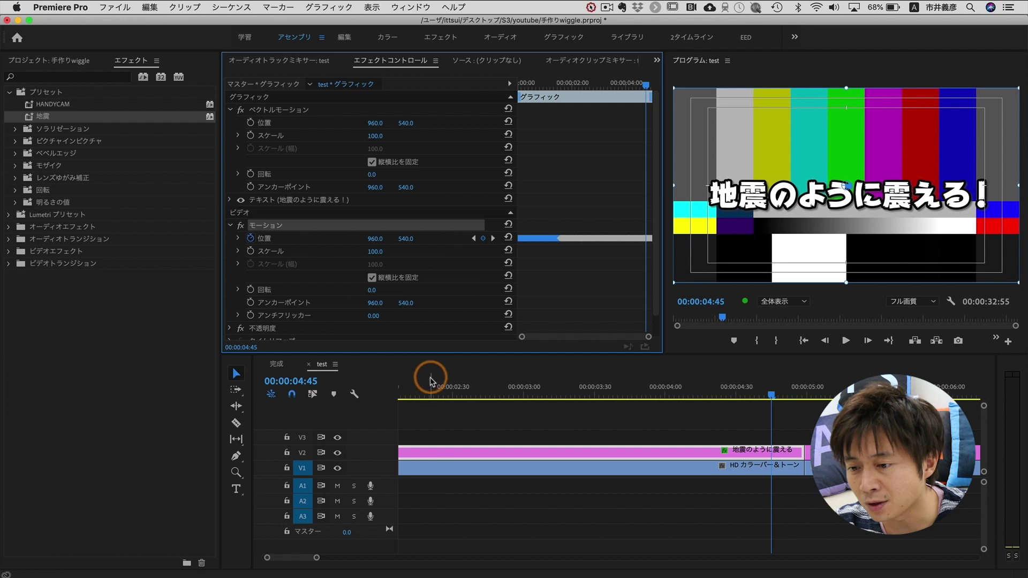
drag(431, 382, 325, 380)
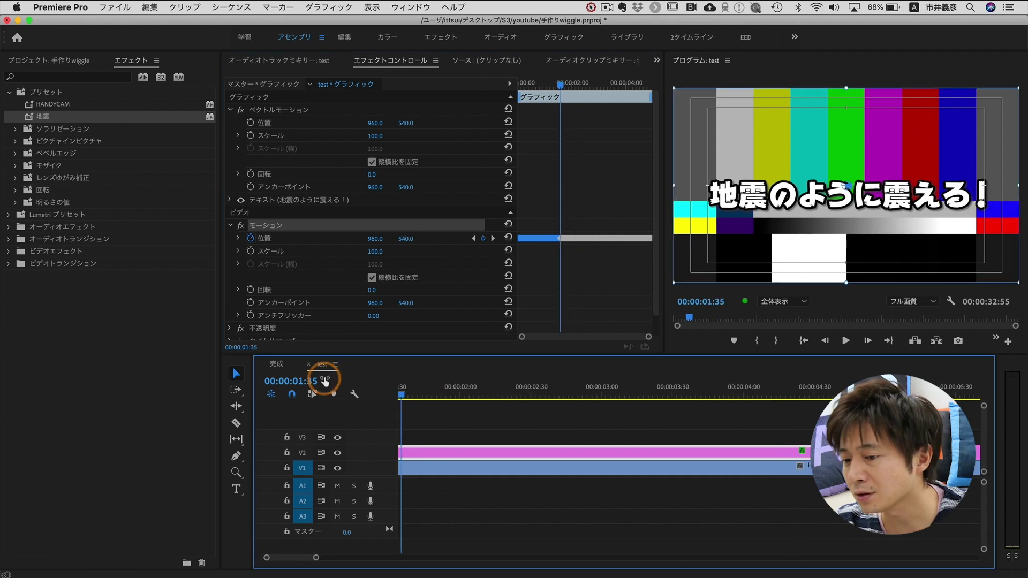
key(backslash)
key(Home)
key(space)
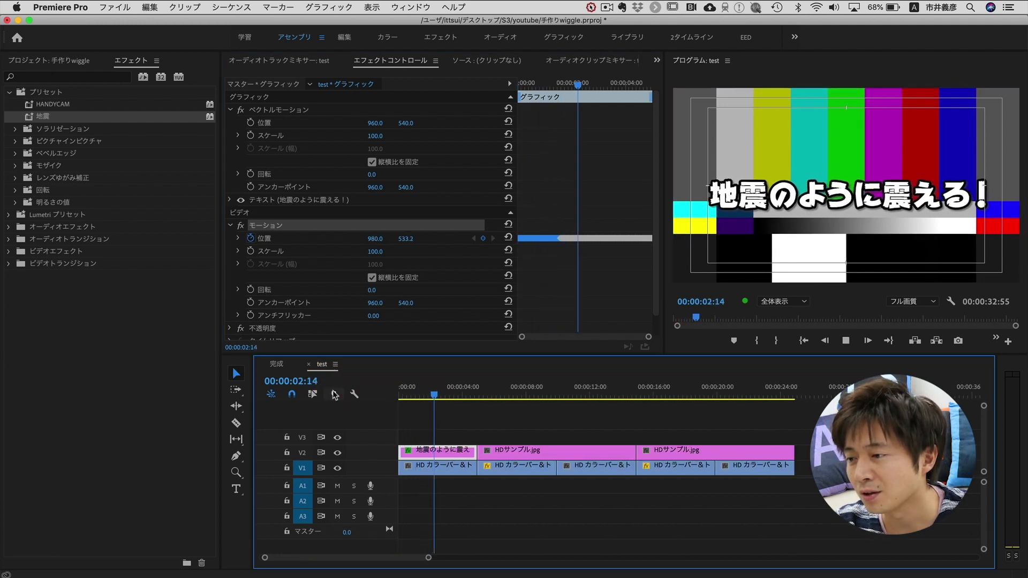
click(370, 383)
key(Home)
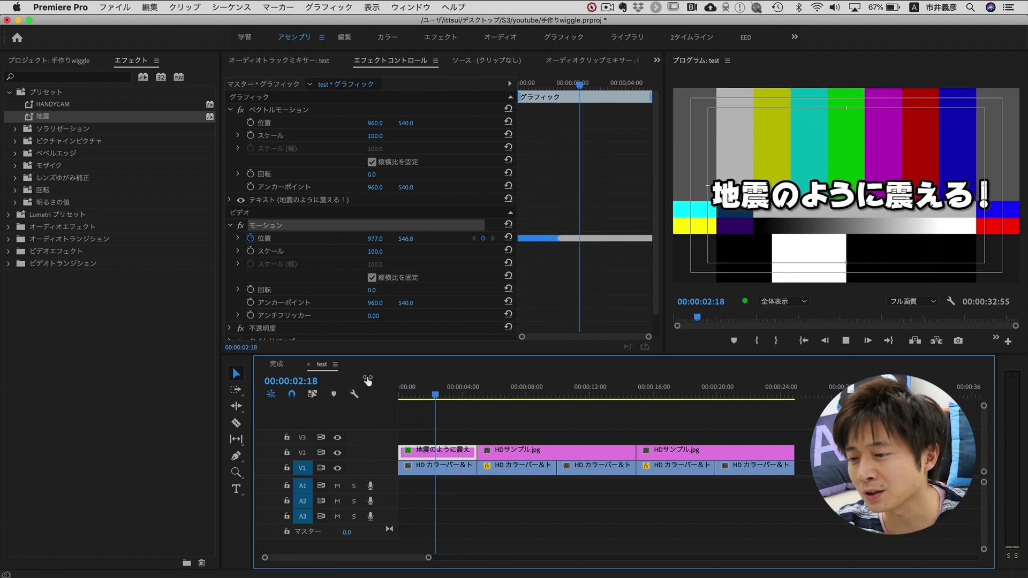
click(408, 384)
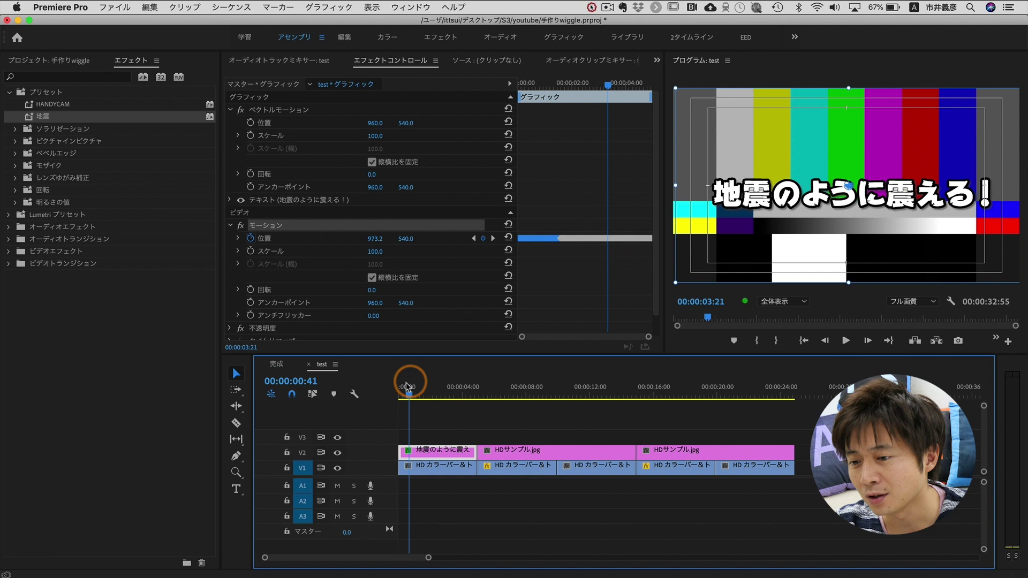
click(338, 395)
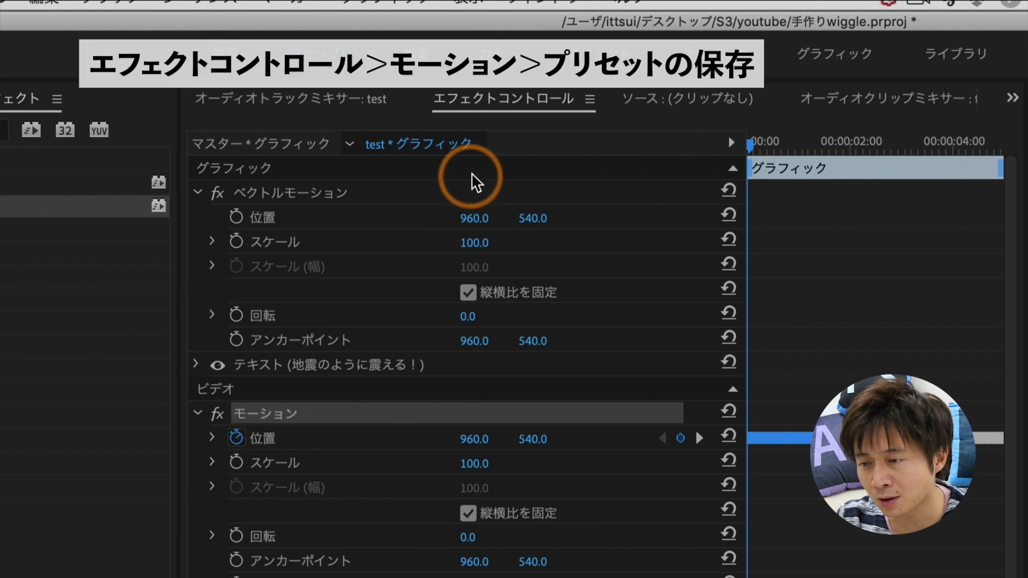
Step: Save the caption's Motion shake as a preset named 地震2 and select it in Presets
right_click(250, 418)
drag(252, 437, 340, 467)
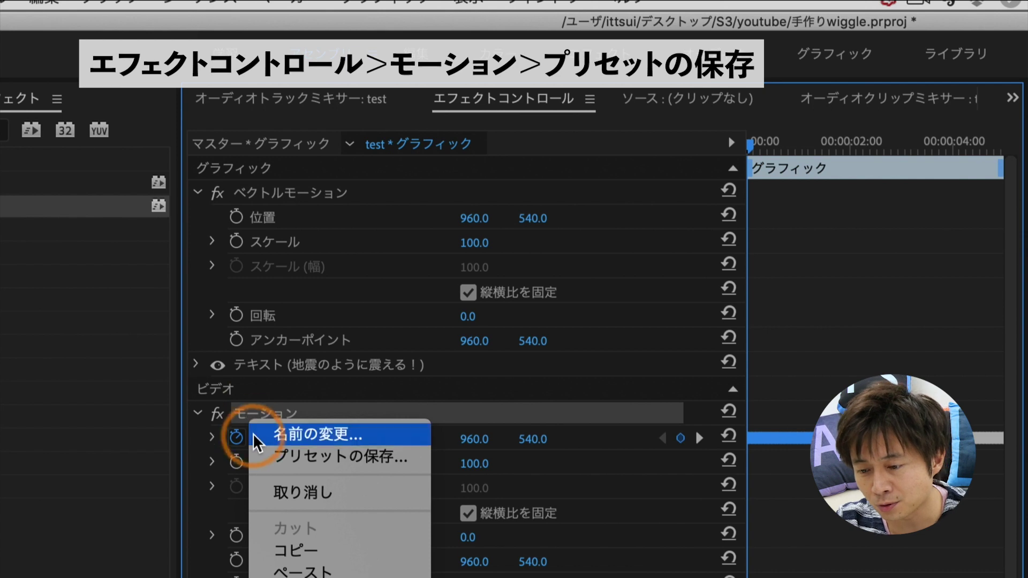
click(339, 466)
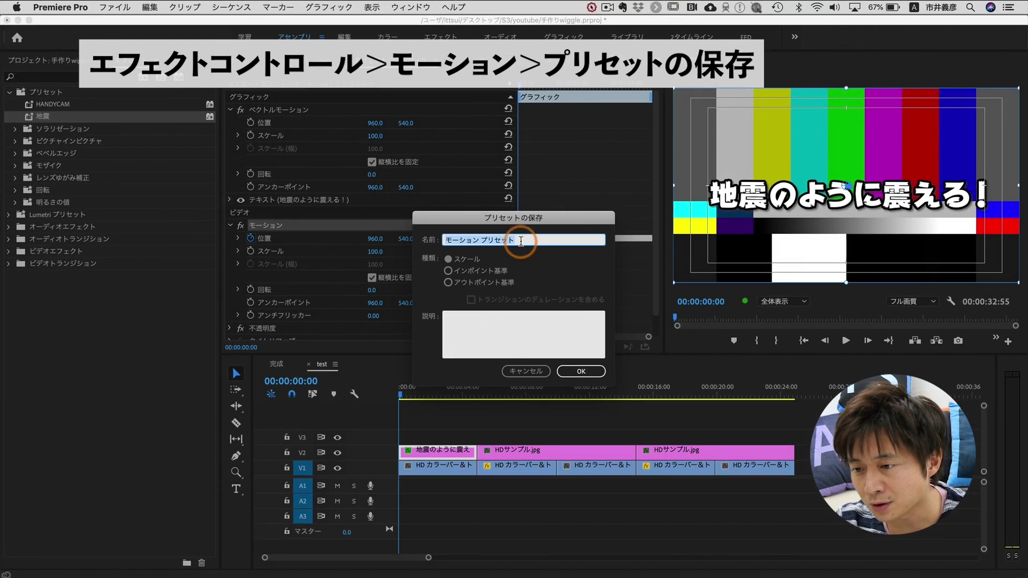
drag(519, 241, 467, 222)
text(n)
key(space)
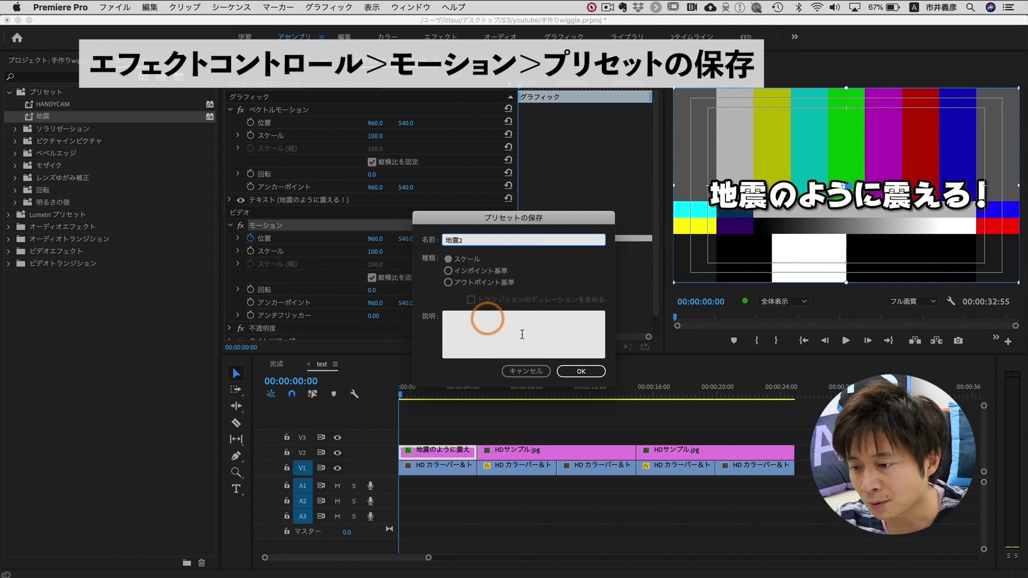
click(588, 376)
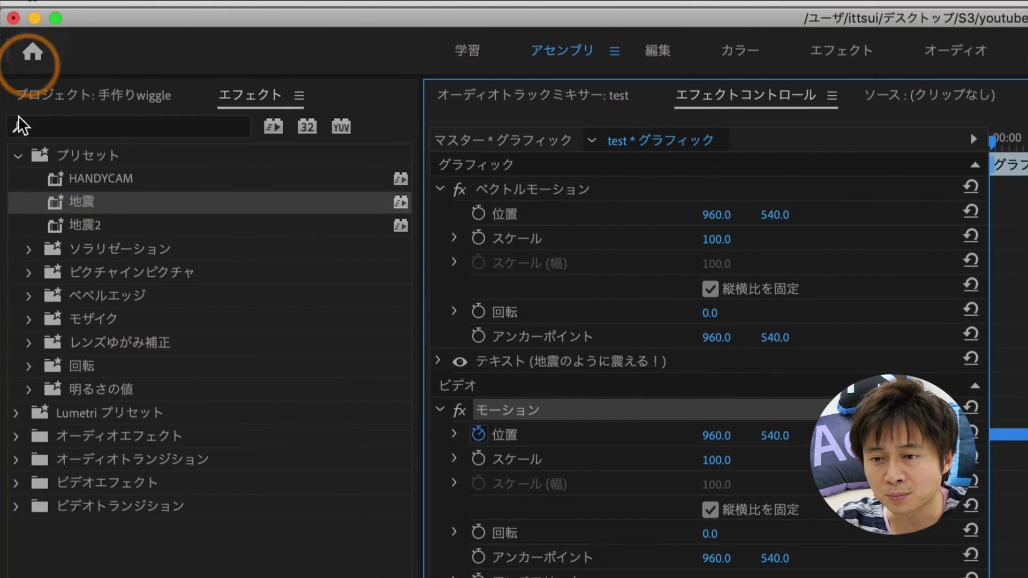
click(76, 226)
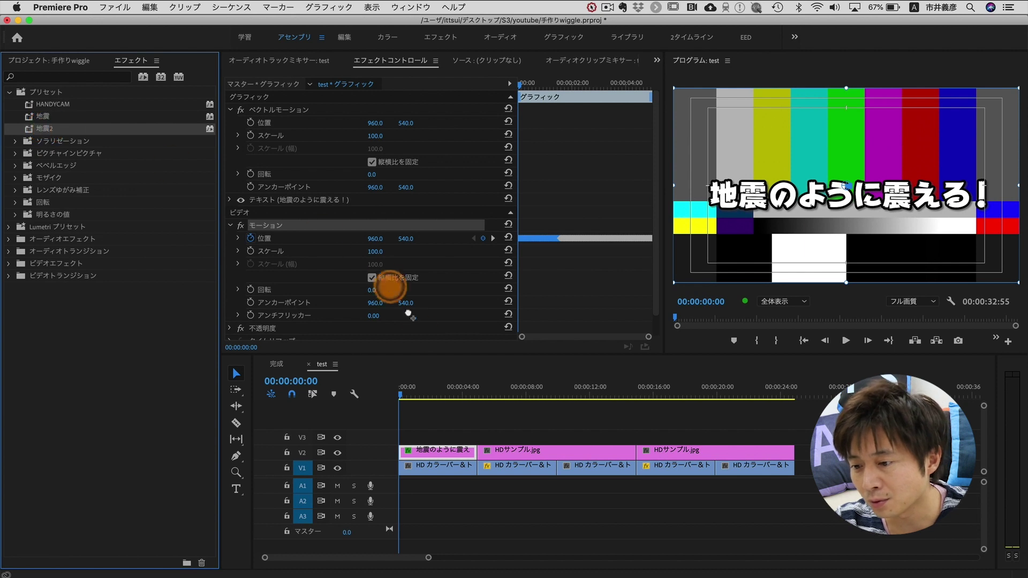
Step: Apply the 地震2 preset to the first HDサンプル.jpg clip on V2 and play it back
drag(45, 129, 489, 453)
click(491, 394)
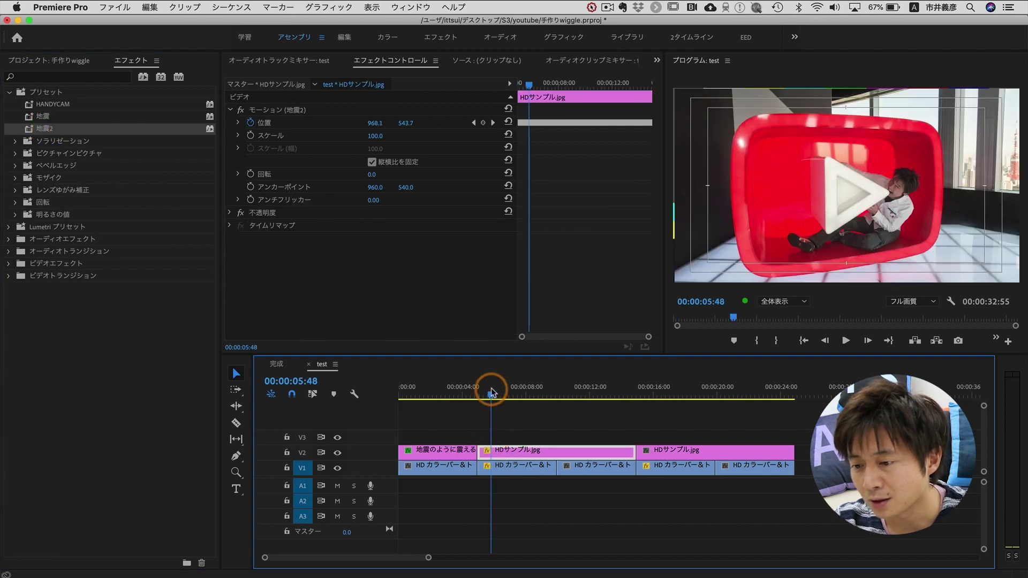
key(space)
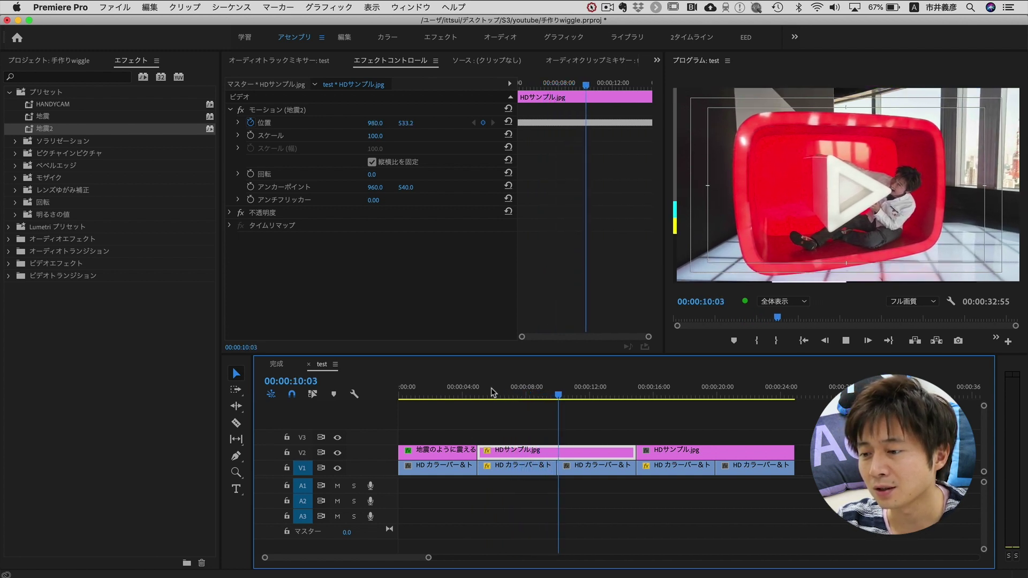
click(669, 336)
click(577, 419)
key(space)
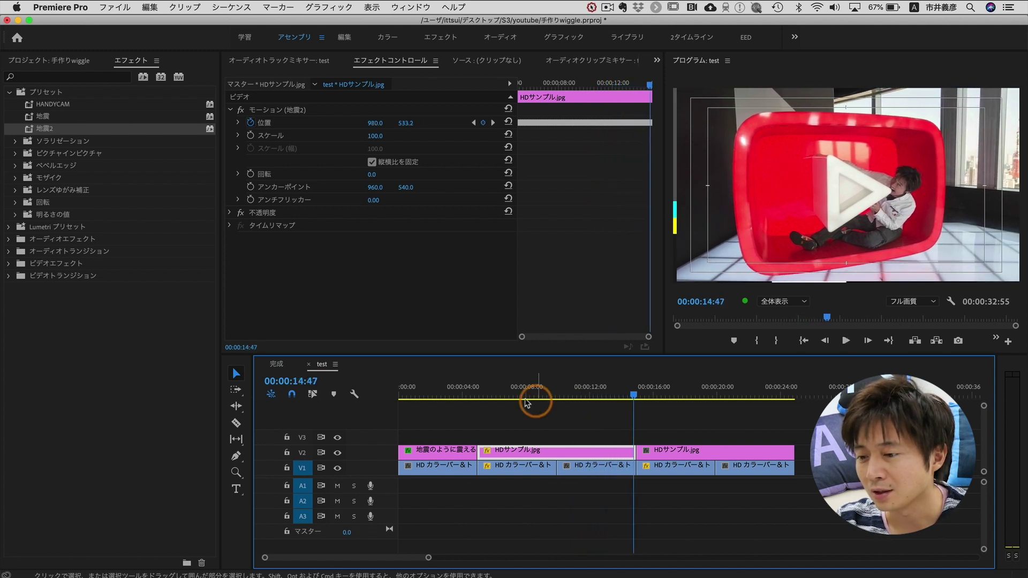
Step: Replay and scrub through the photo clip to review its shake, then show its Motion settings
drag(527, 403, 423, 401)
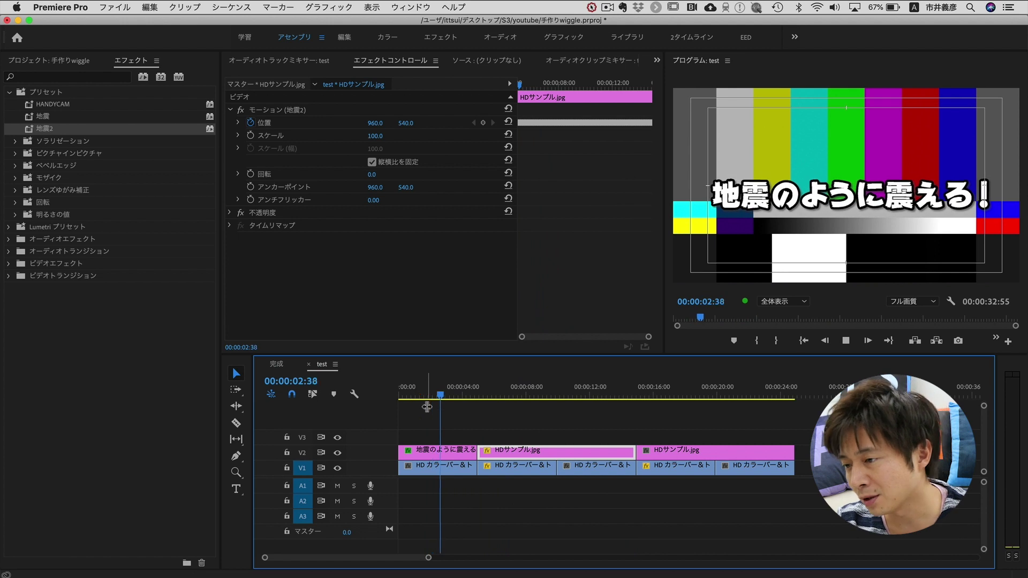
key(space)
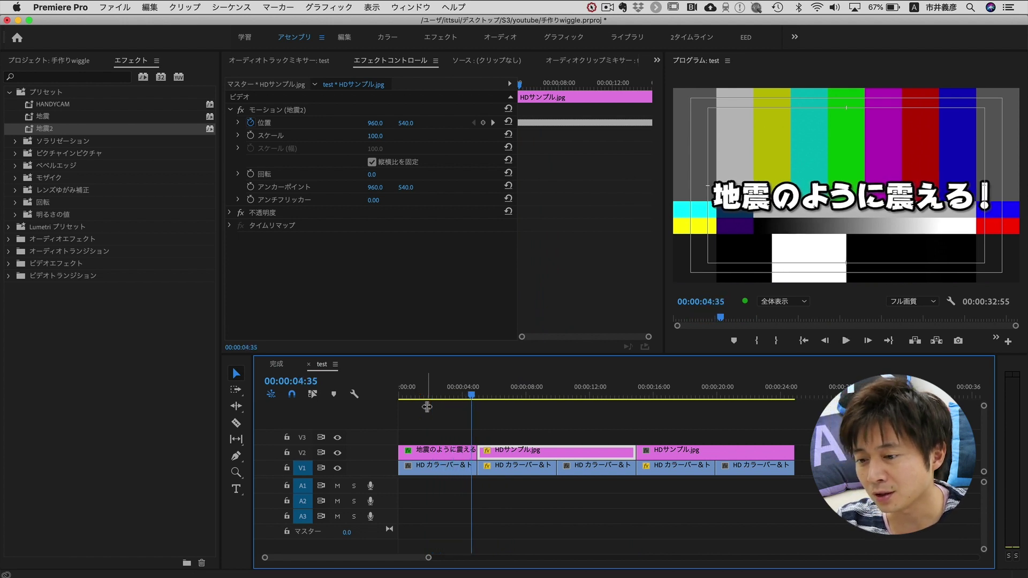
key(space)
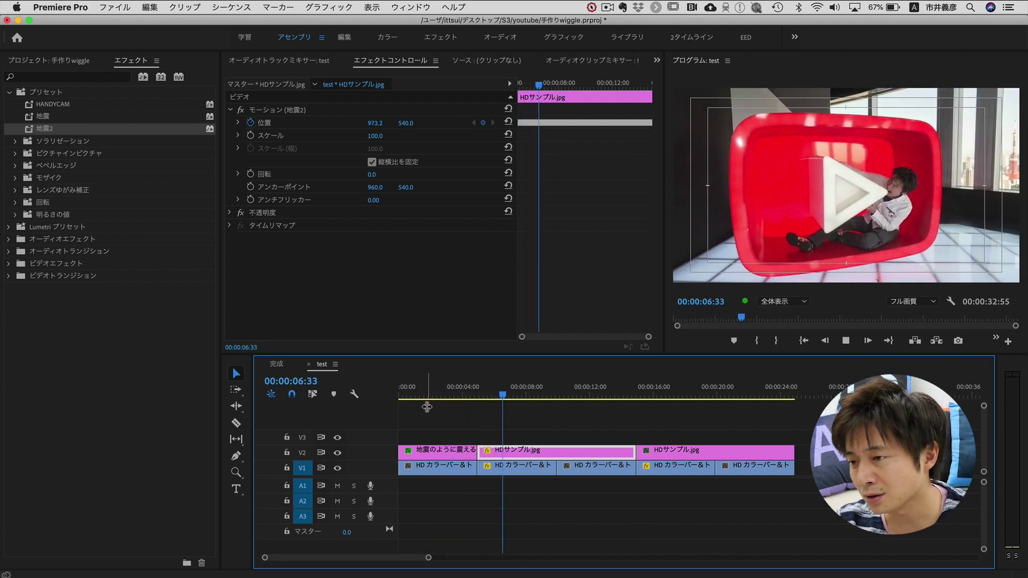
key(space)
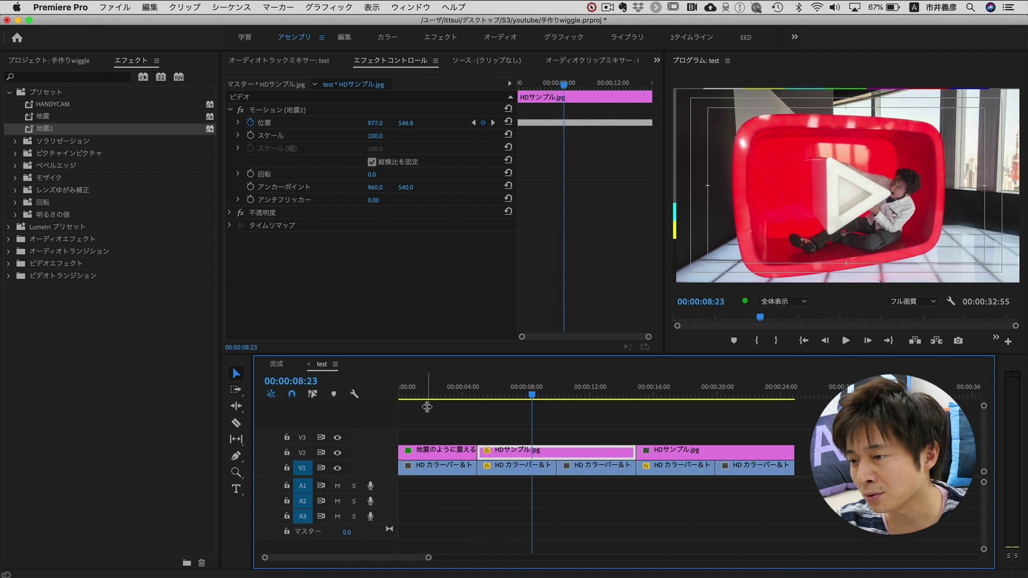
click(665, 216)
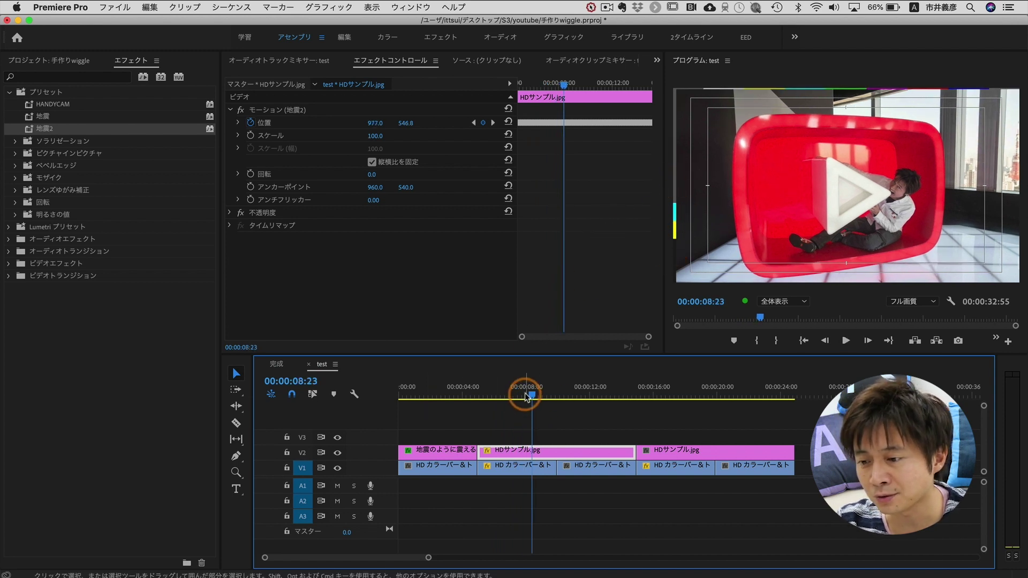
drag(526, 395, 557, 395)
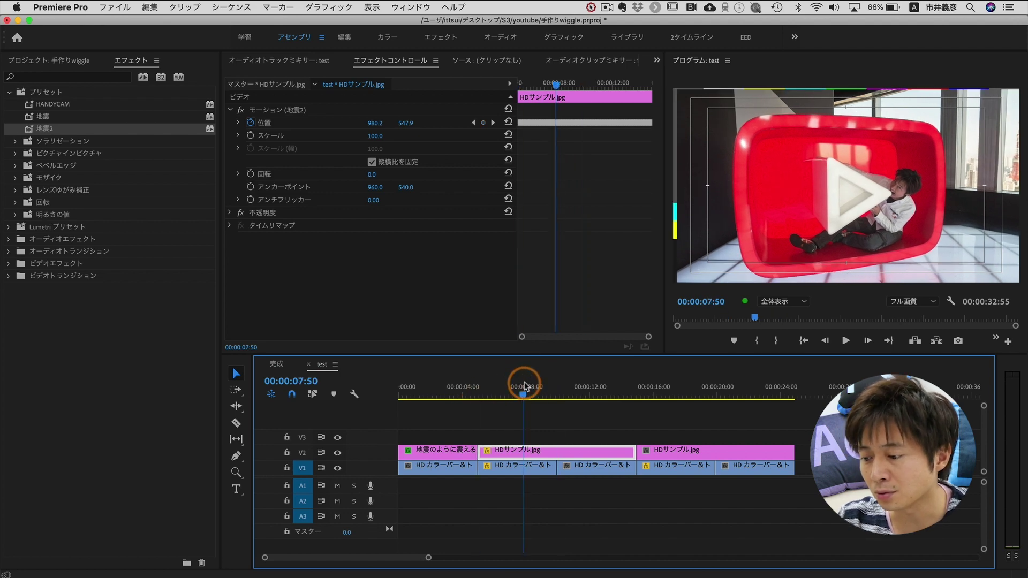
drag(462, 391, 477, 391)
click(288, 110)
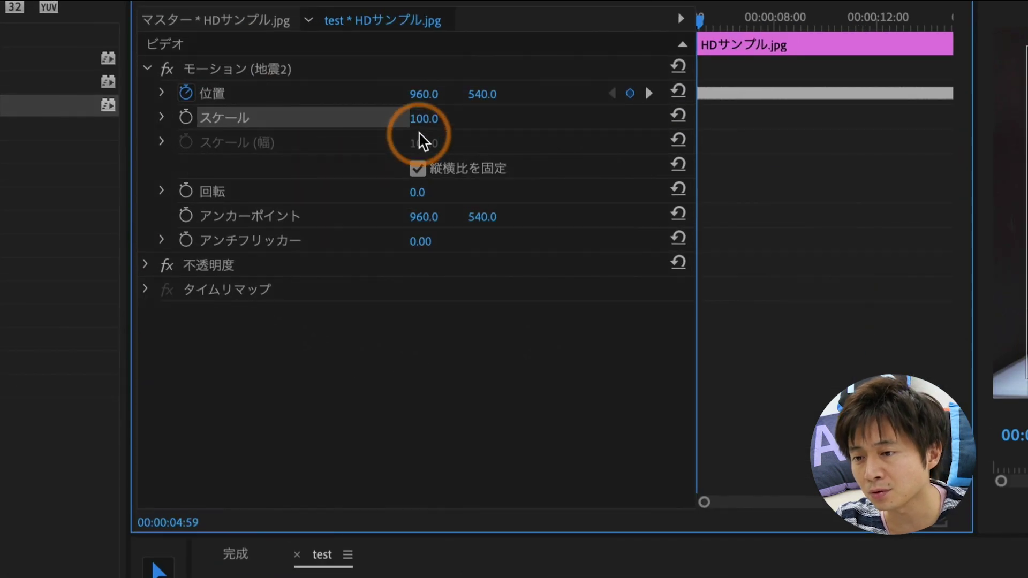
Step: Set the photo clip's Motion Scale to 110 and play back the enlarged shake
click(385, 134)
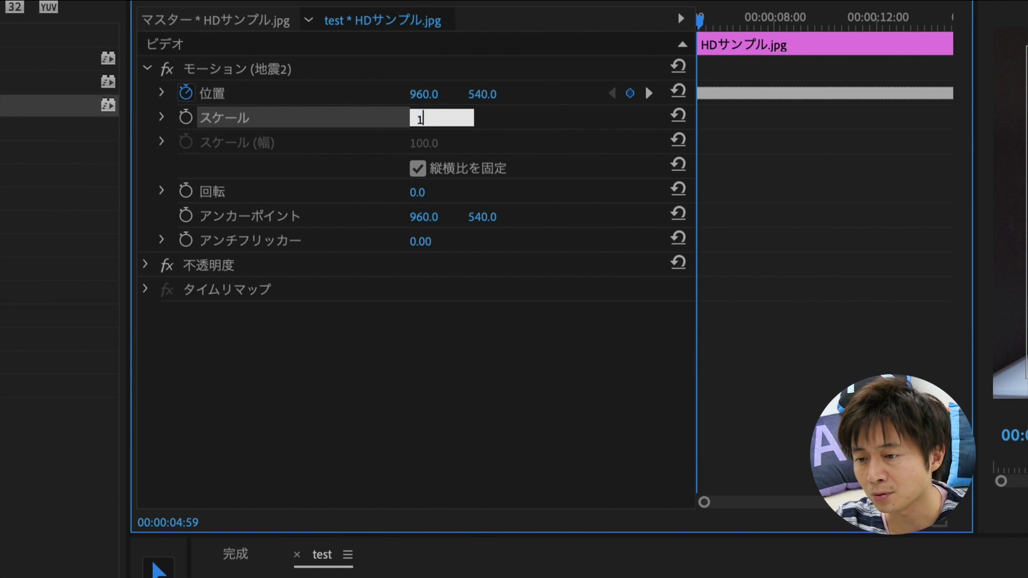
text(1-0)
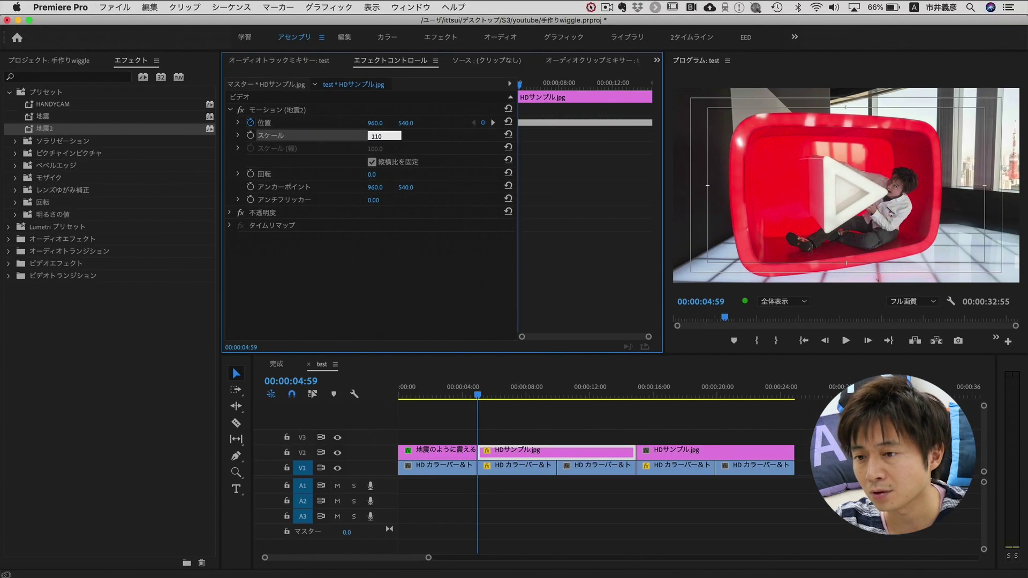
key(Return)
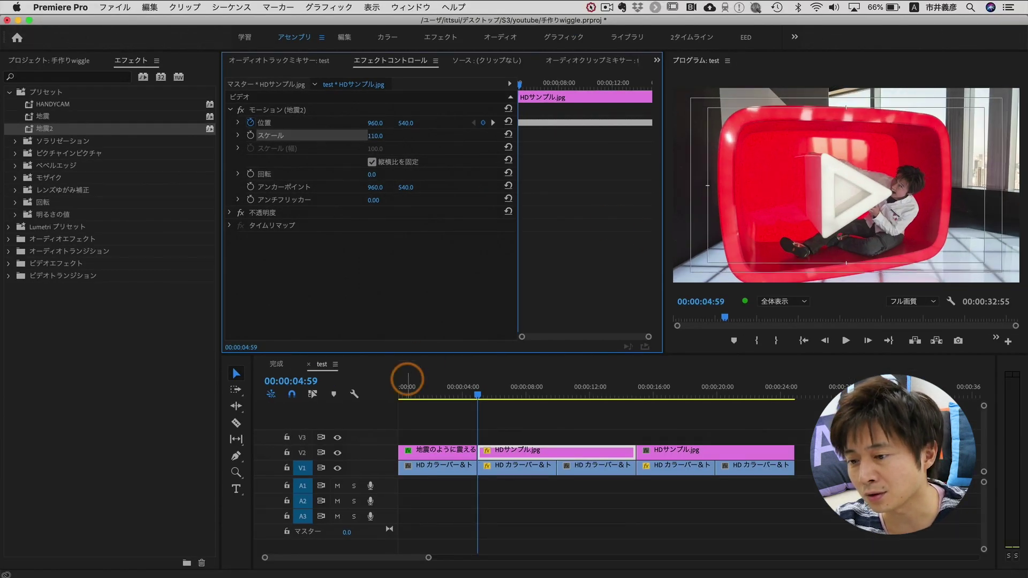
click(490, 390)
key(space)
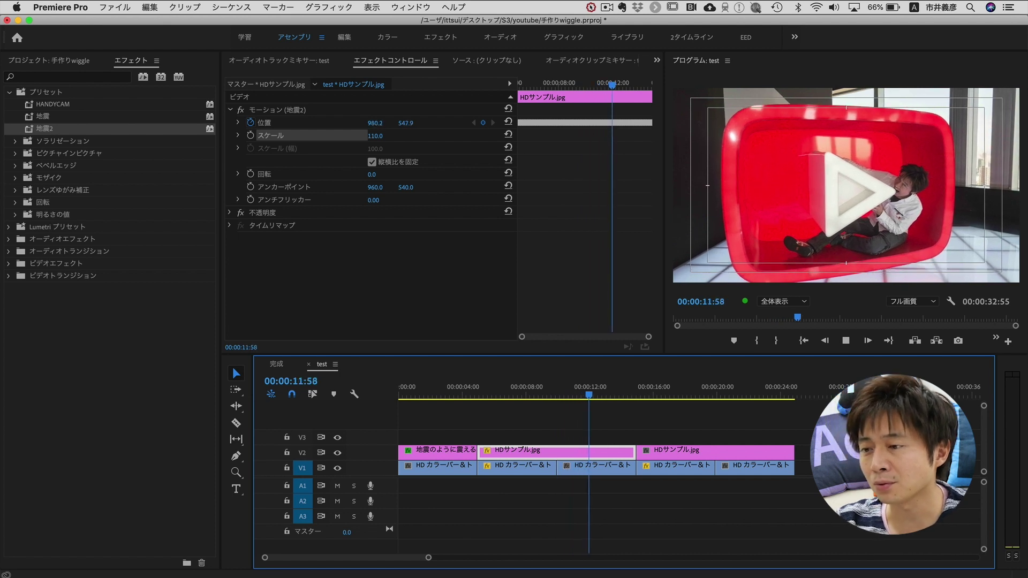
key(space)
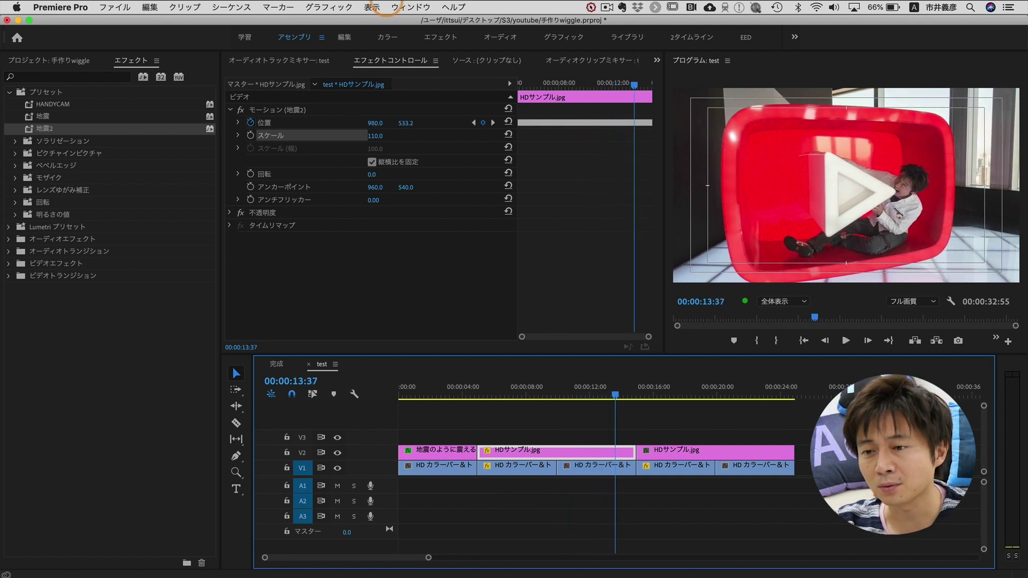
Step: Bring up the context menu of the photo's Motion (地震2) effect
right_click(256, 113)
click(267, 117)
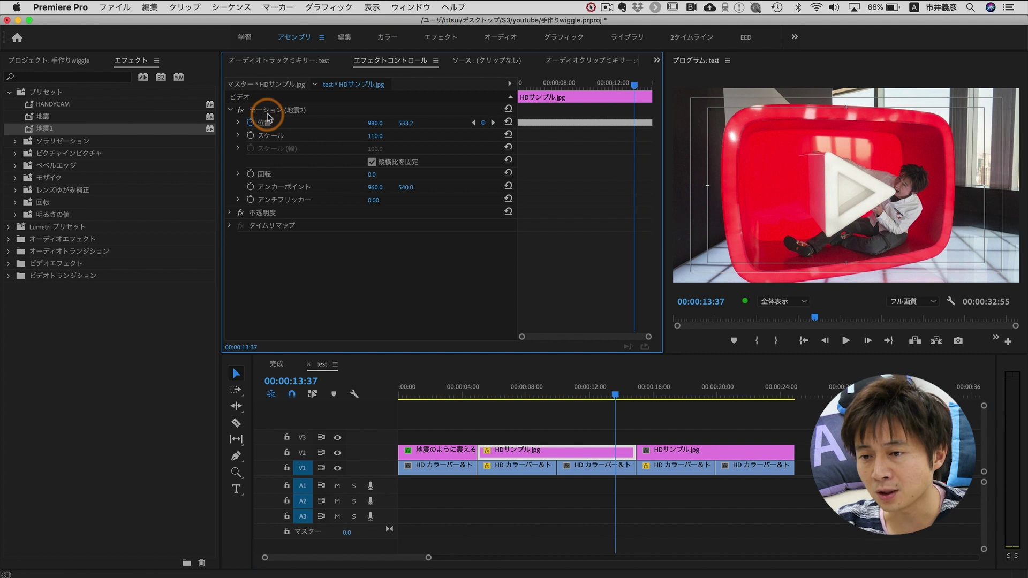
click(265, 112)
right_click(265, 114)
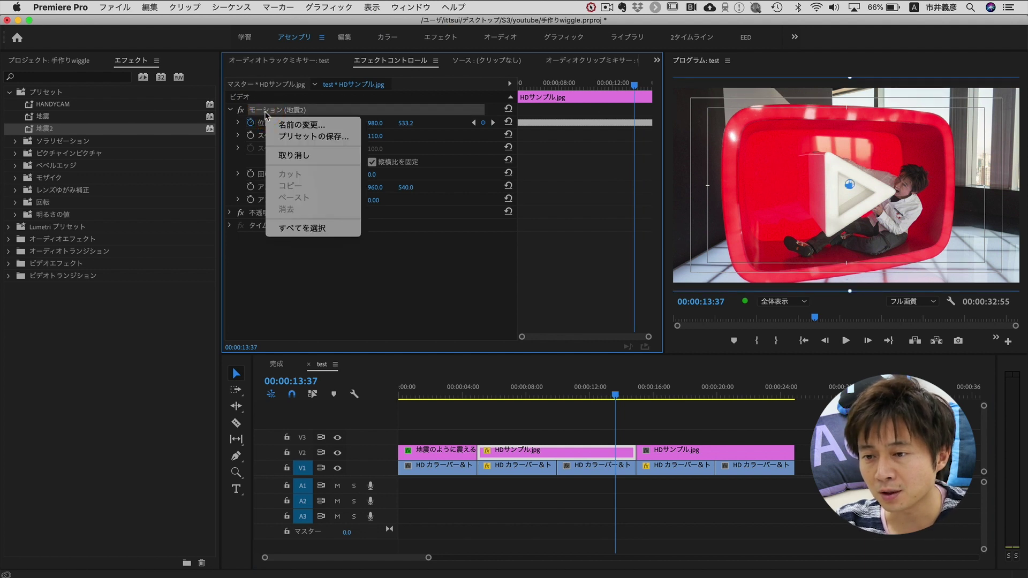
Step: Save the photo's scaled Motion as preset 地震_フルサイズ, select it, and replay the clip
click(291, 137)
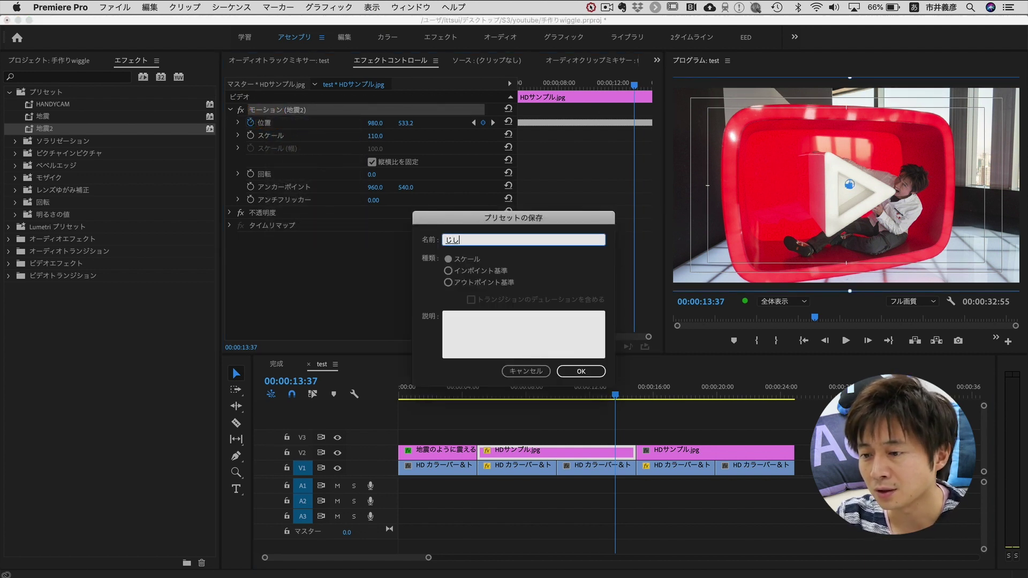
text(地震_ふるさいz)
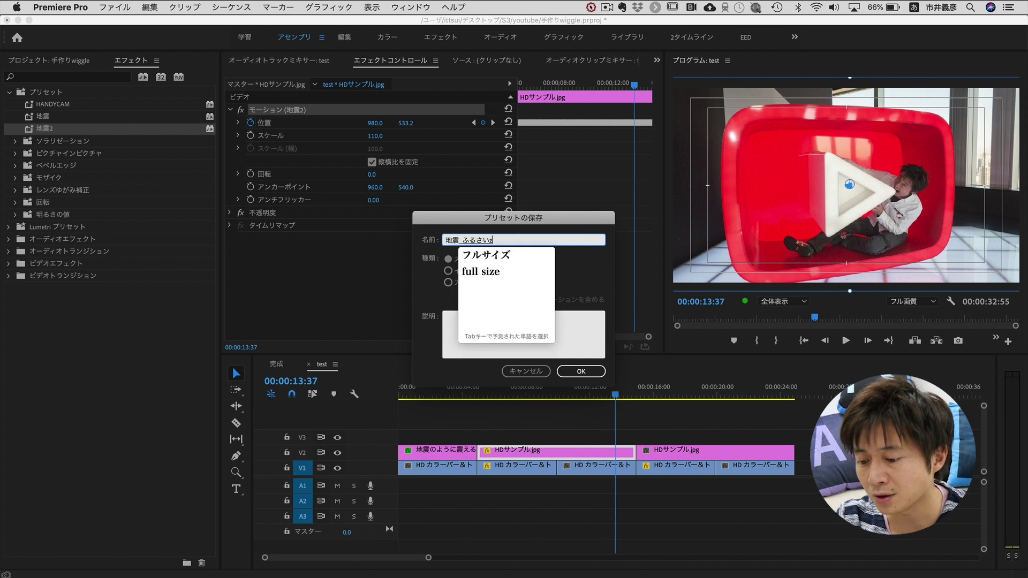
key(Tab)
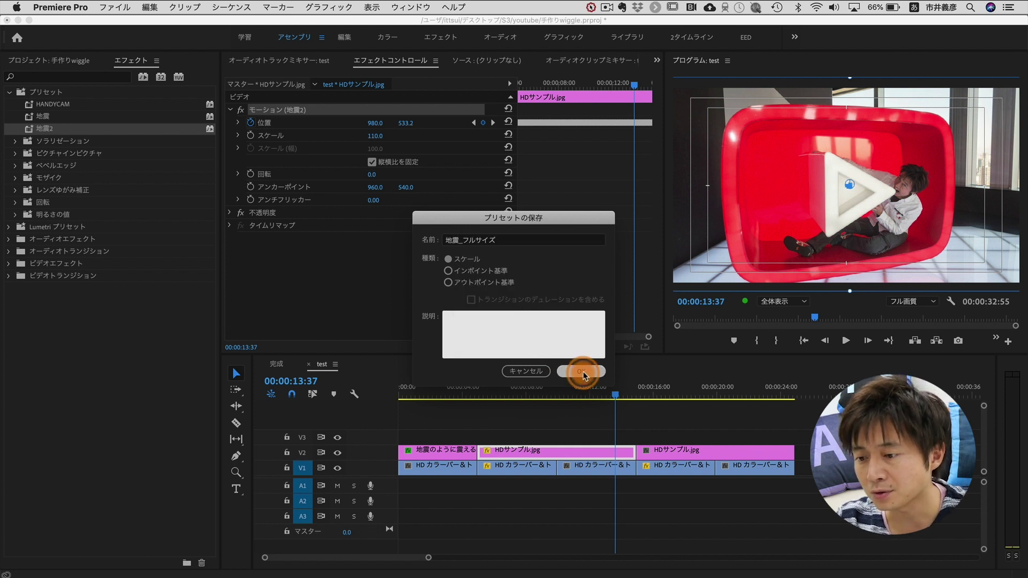
click(581, 371)
drag(39, 142, 76, 155)
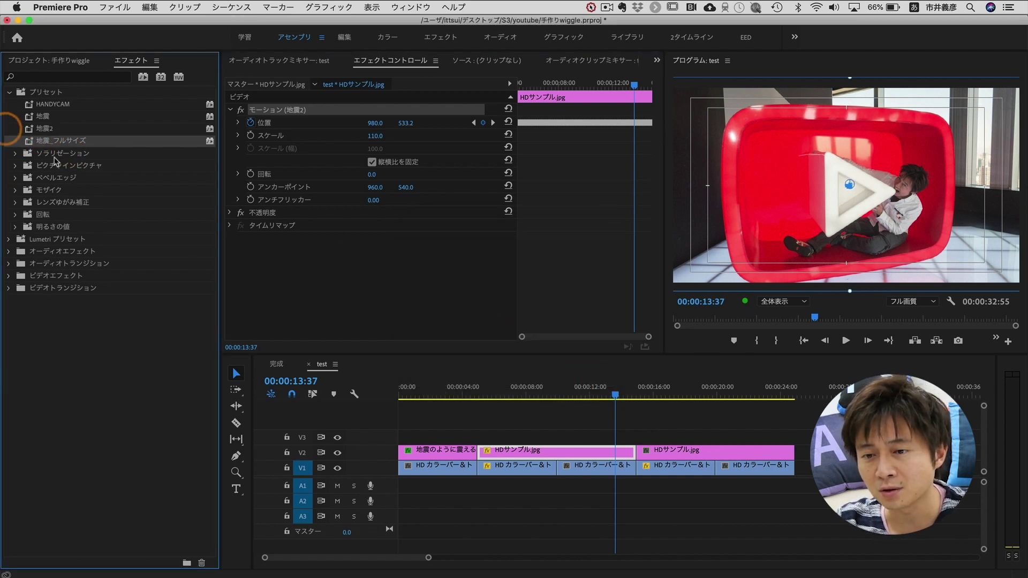
mouse_move(638, 386)
mouse_down()
mouse_move(673, 387)
mouse_move(509, 387)
mouse_up()
key(space)
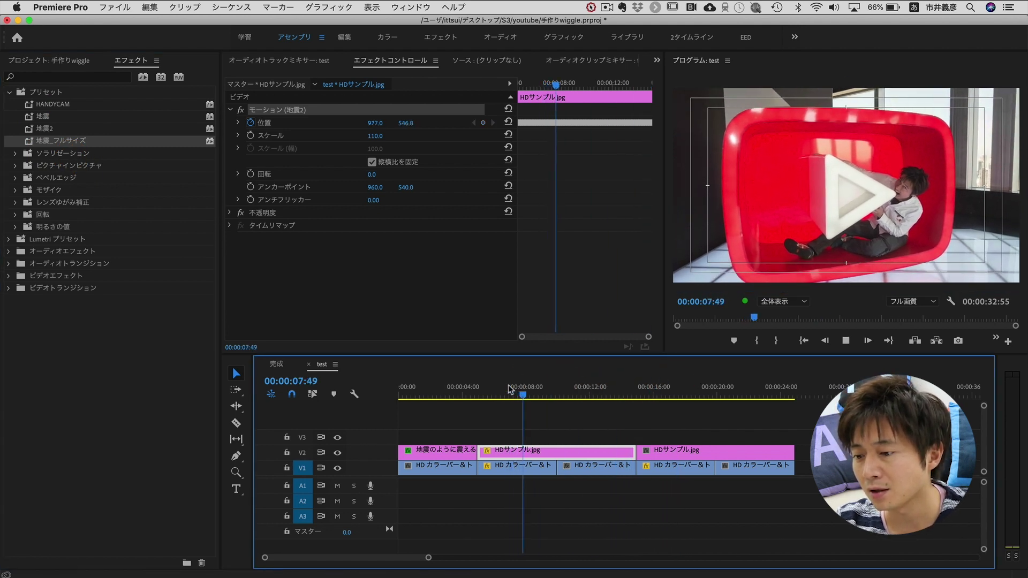
Step: Select the next HDサンプル.jpg clip, enable its Position keyframing, and play from it
key(Down)
click(671, 453)
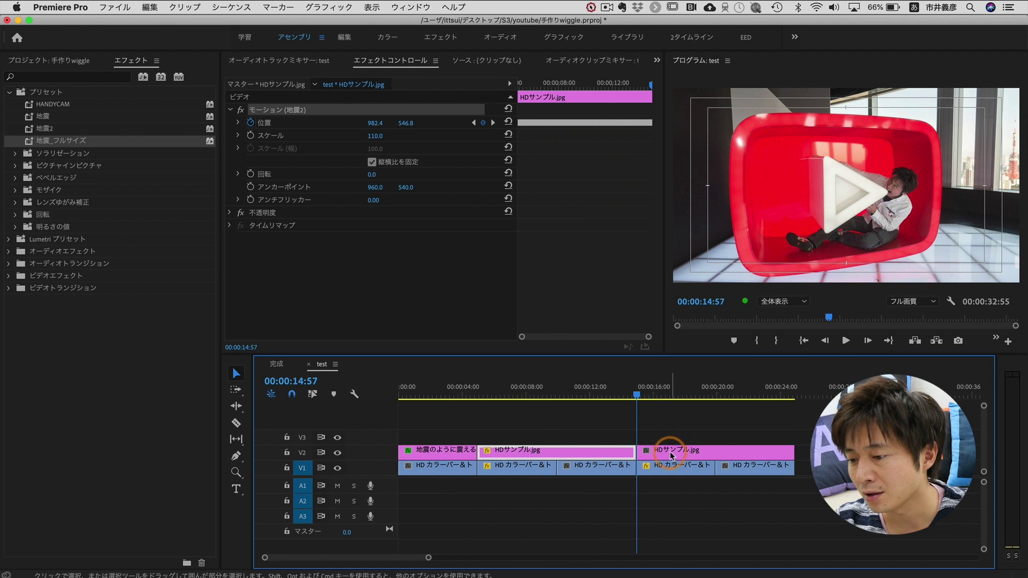
click(367, 247)
click(284, 124)
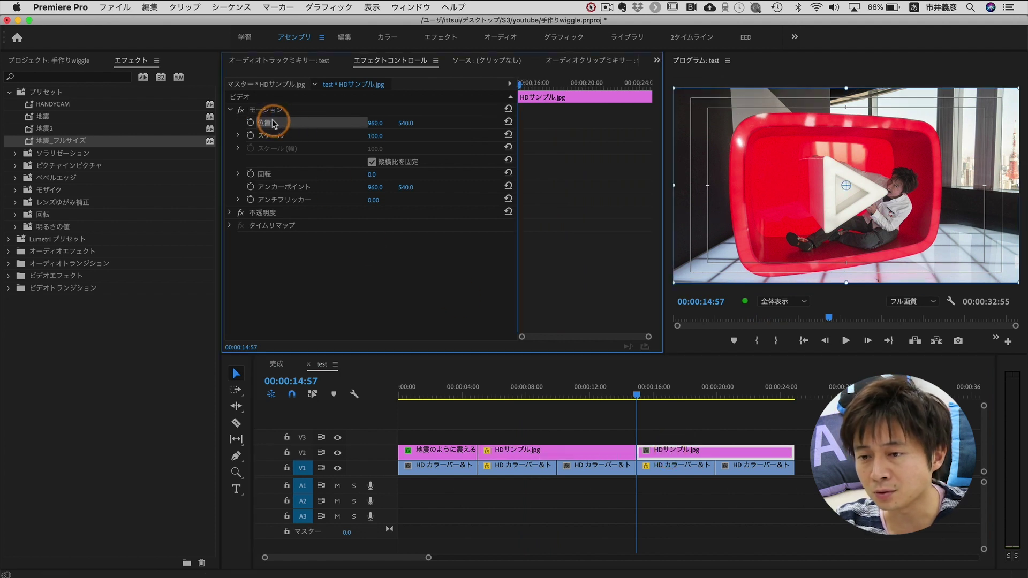
click(250, 123)
click(265, 110)
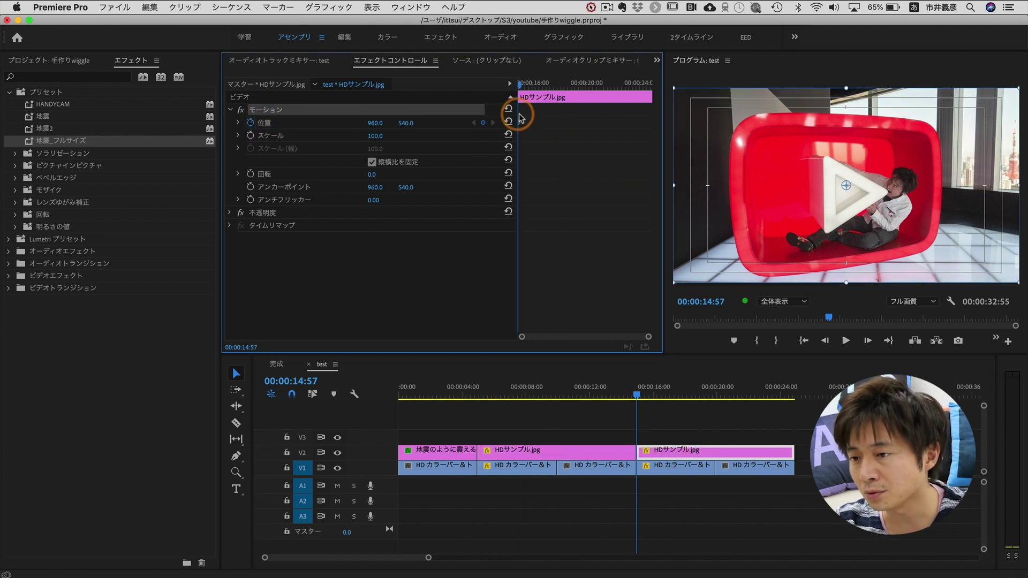
click(538, 465)
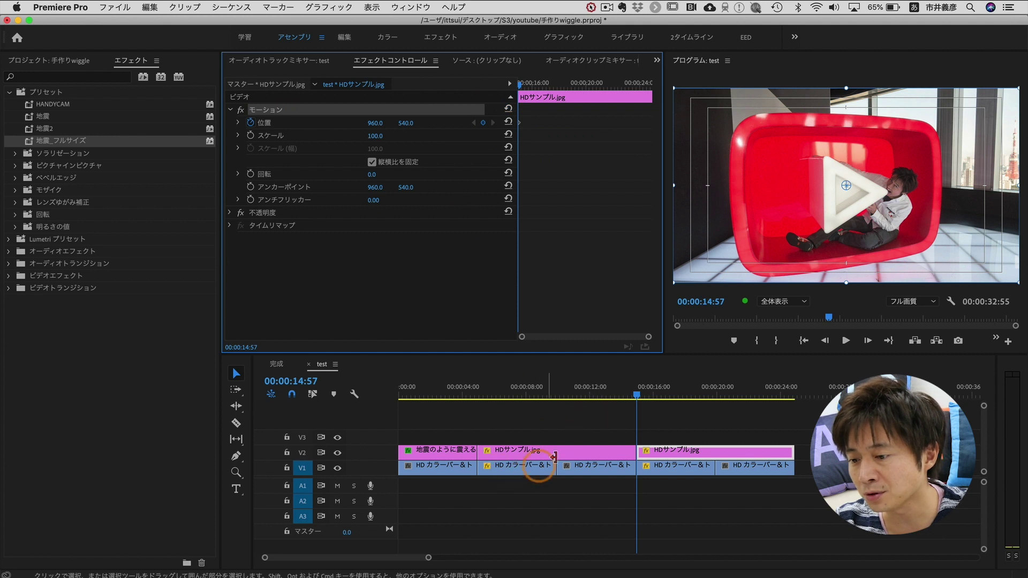
click(526, 211)
click(581, 148)
key(space)
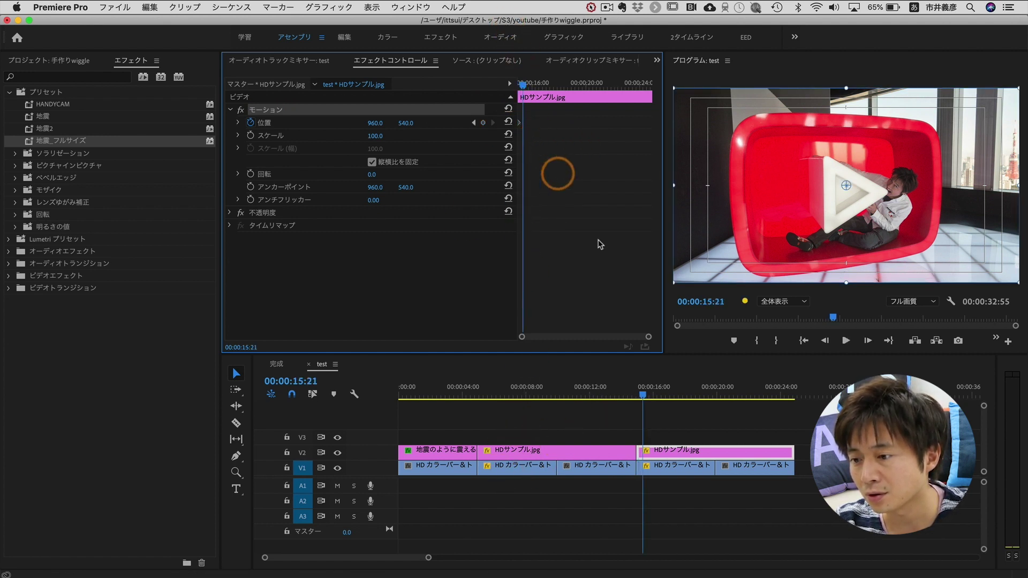
drag(648, 337, 618, 334)
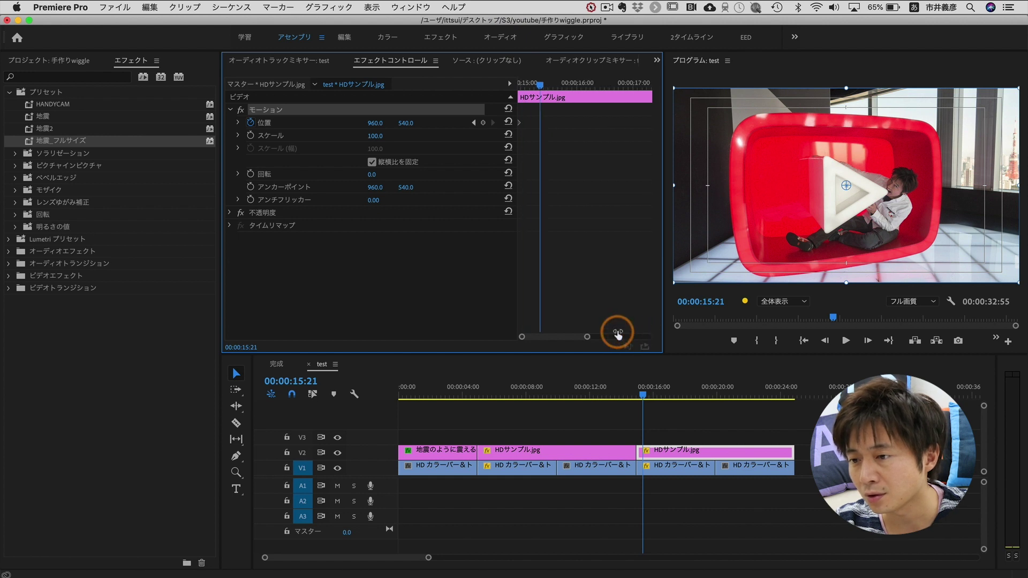
Step: Add nudged Position keyframes at 15:21, 16:21 and 17:19, then begin editing the scale
click(473, 124)
click(741, 204)
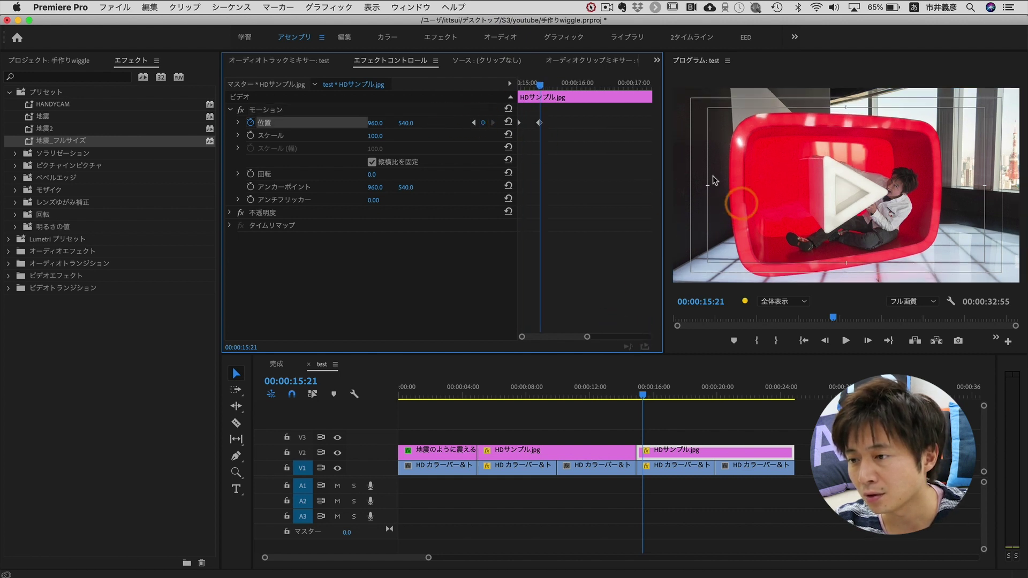
click(339, 107)
drag(724, 178, 738, 184)
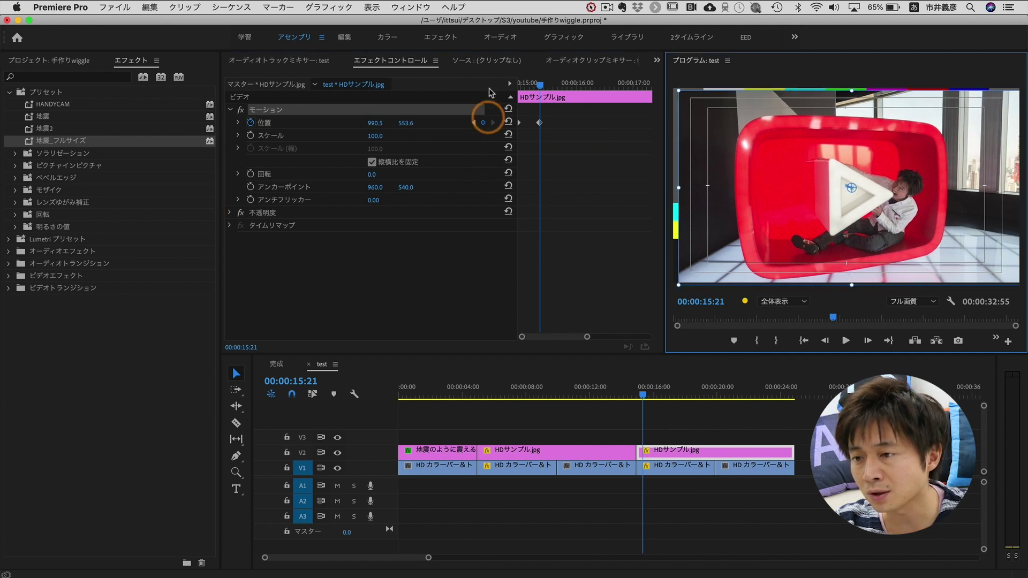
drag(549, 81, 600, 85)
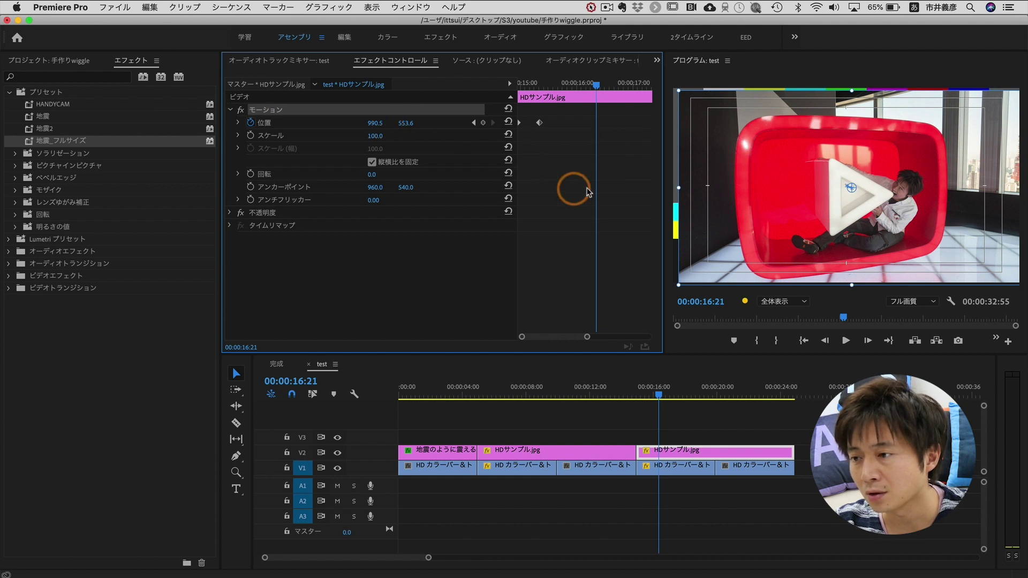
drag(737, 181, 756, 175)
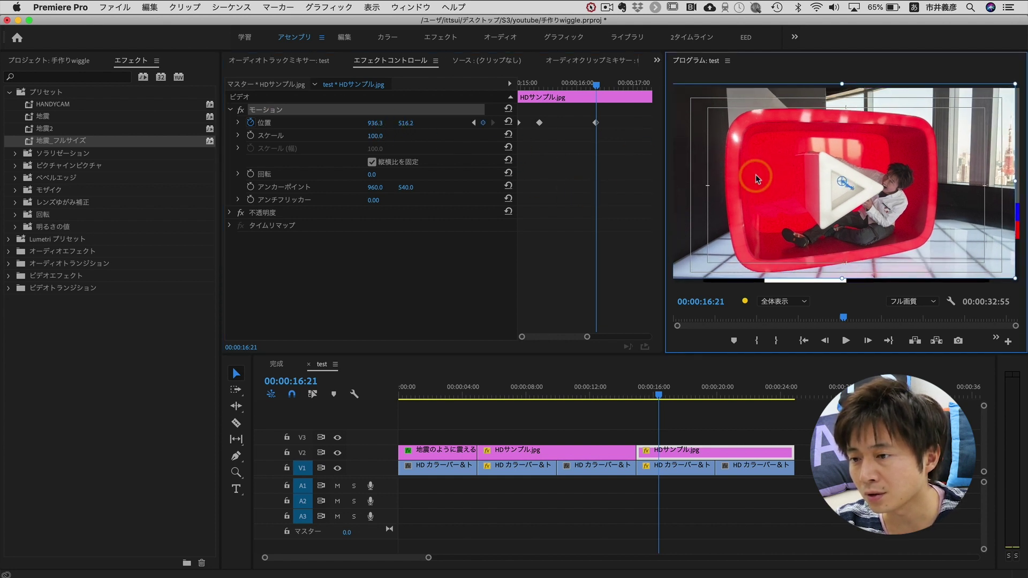
click(596, 90)
drag(596, 90, 651, 86)
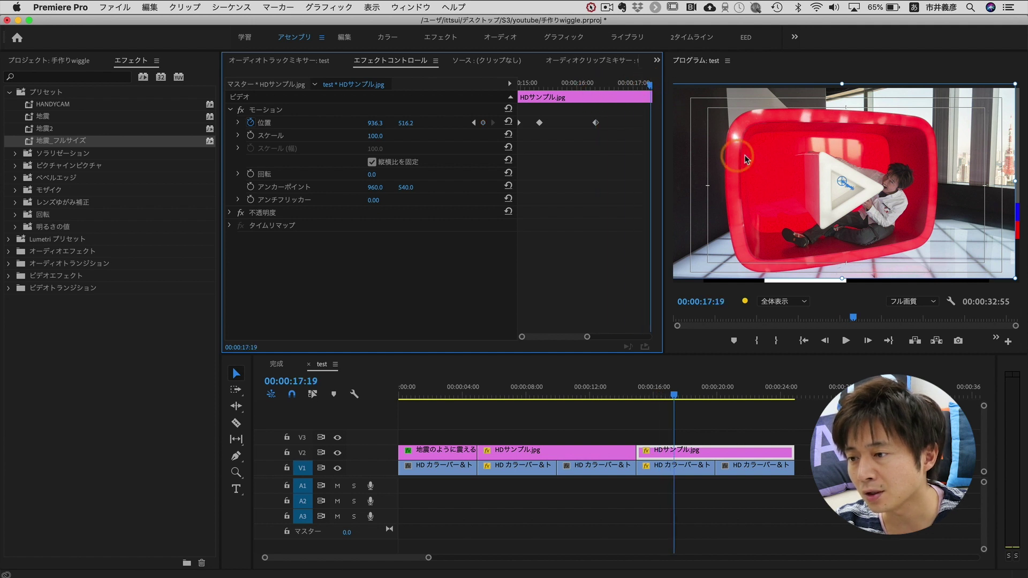
drag(744, 155, 742, 164)
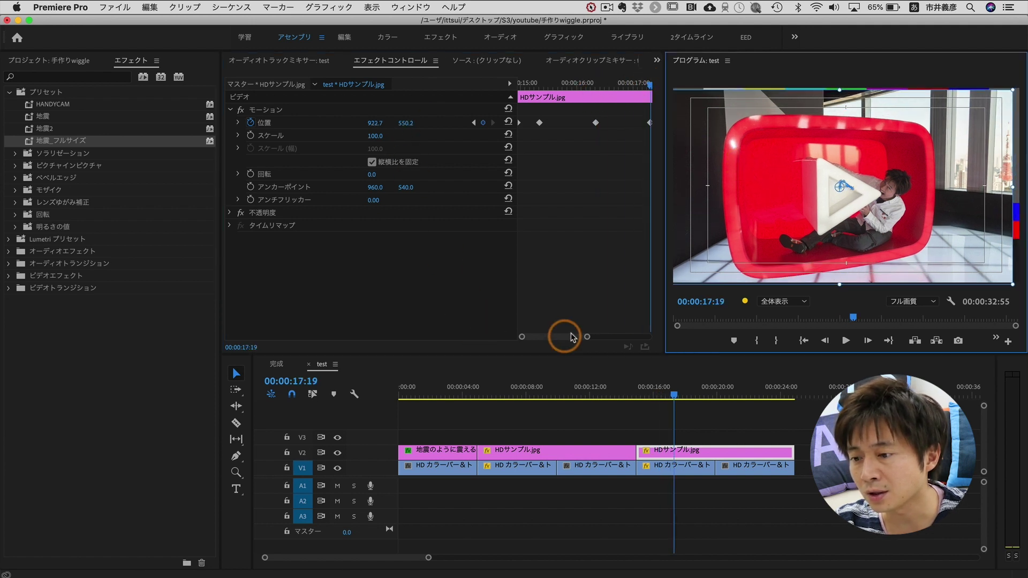
drag(570, 337, 617, 336)
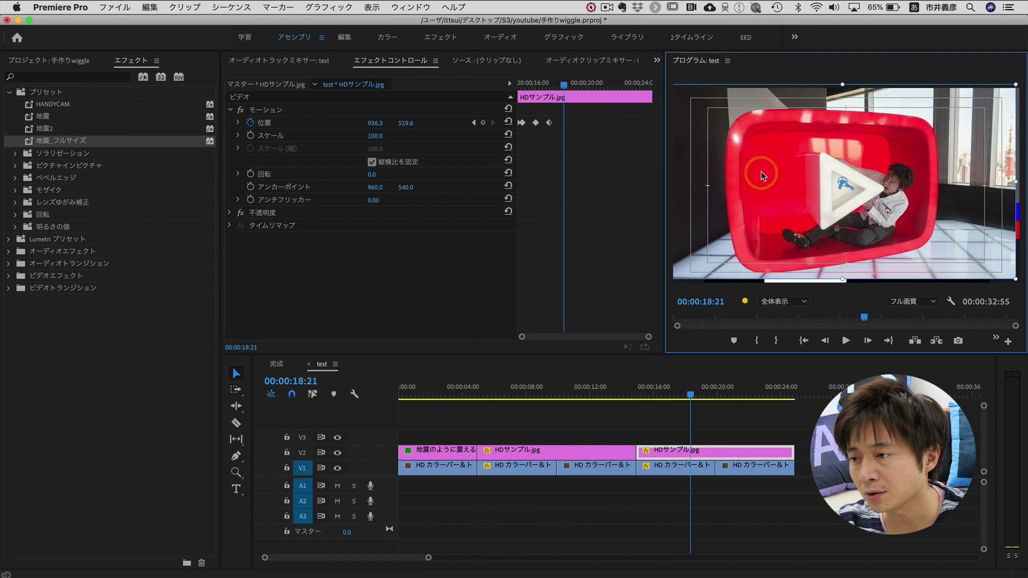
mouse_move(520, 83)
mouse_down()
mouse_move(540, 64)
mouse_move(561, 83)
mouse_up()
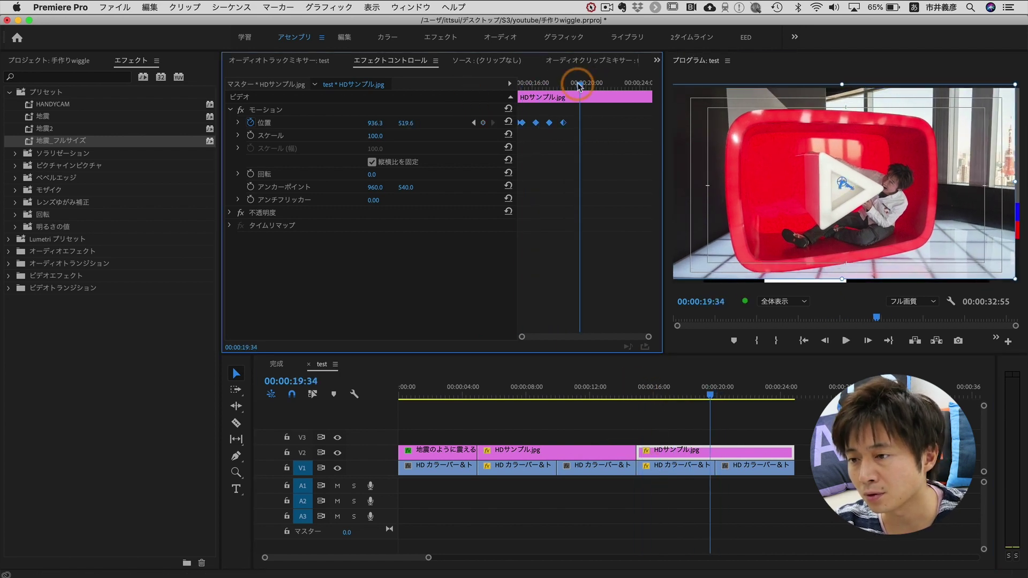
click(384, 136)
text(110)
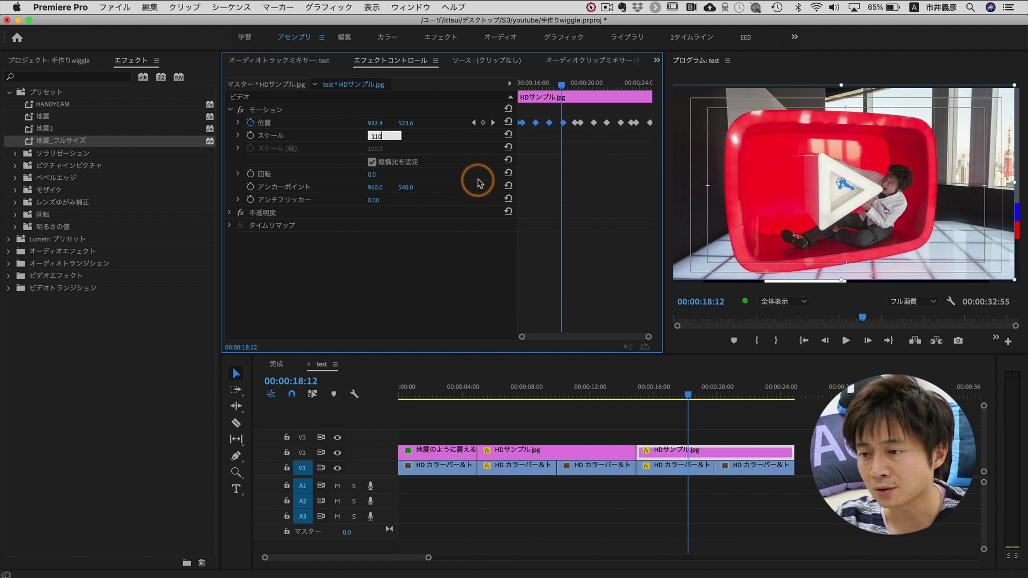
Step: Apply the 110 scale, then play the photo's shake from 15:06 and stop at 16:59
key(Return)
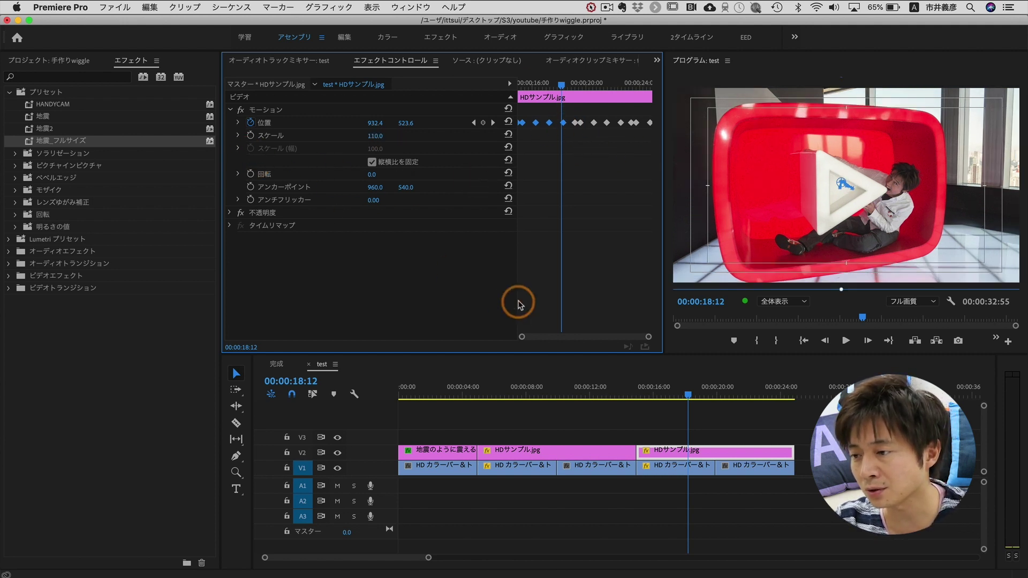
click(639, 391)
key(space)
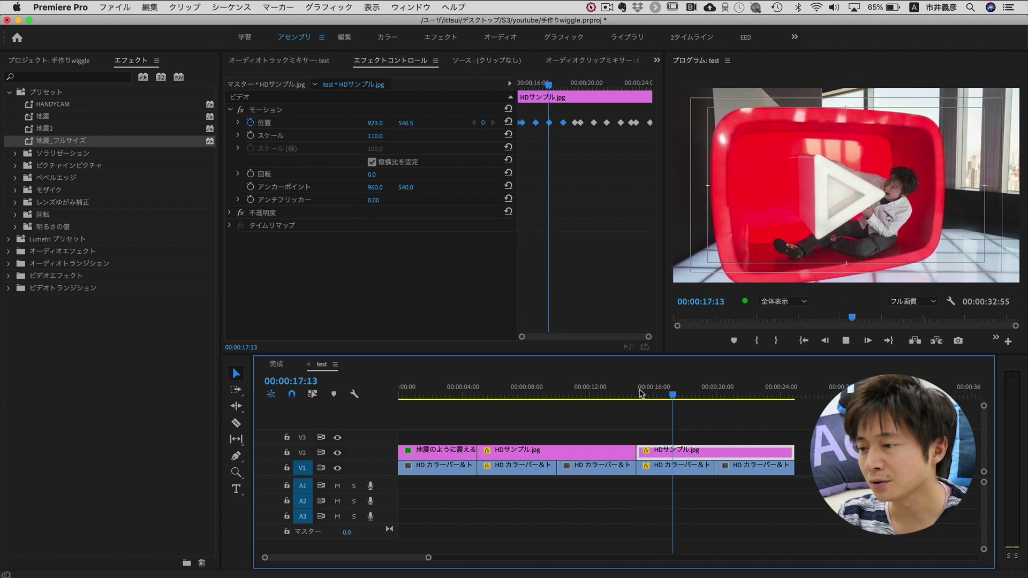
click(546, 84)
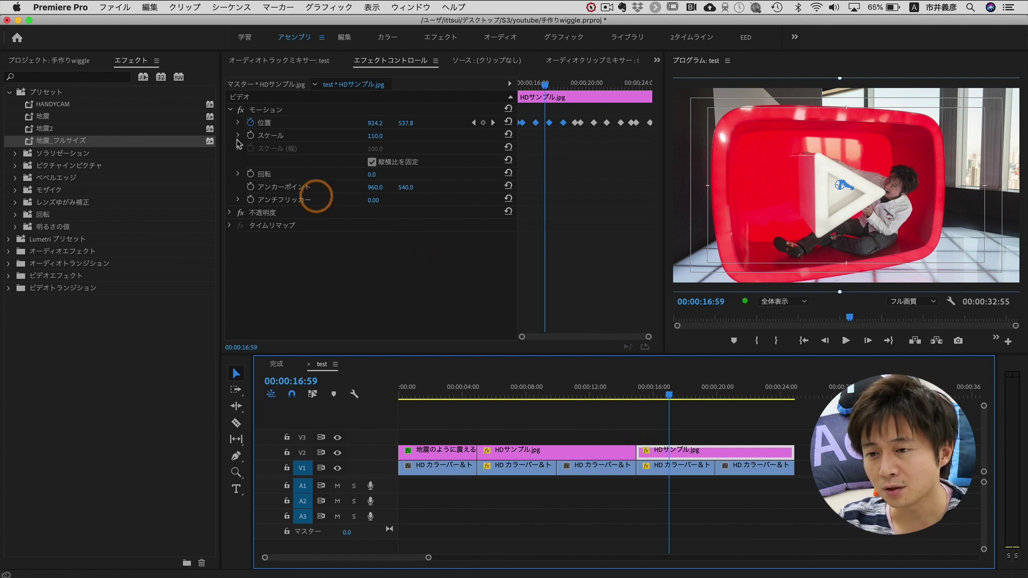
Step: Save the photo's Motion effect as a new preset named 手ブレ
click(268, 119)
click(267, 119)
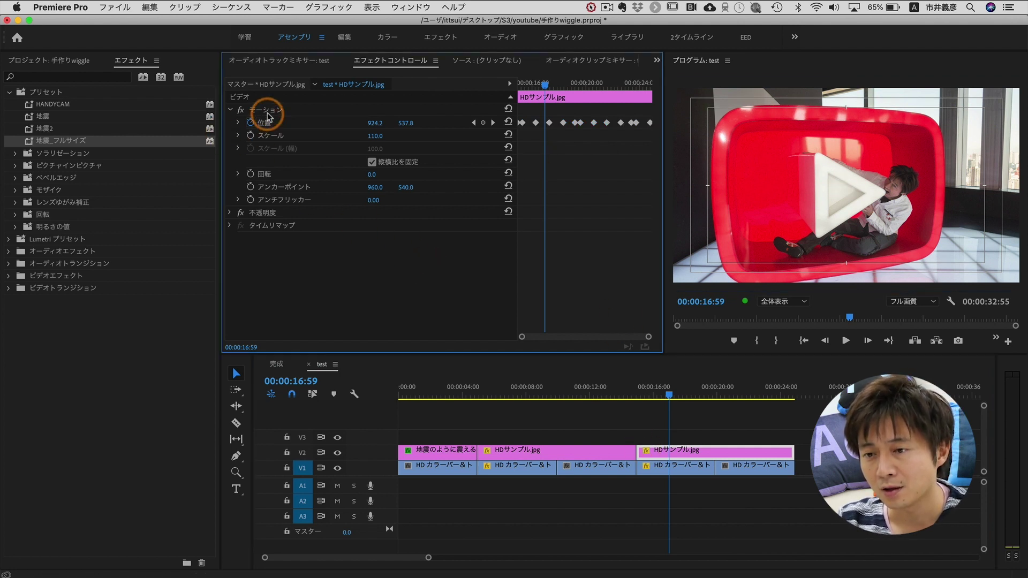
right_click(269, 113)
click(284, 135)
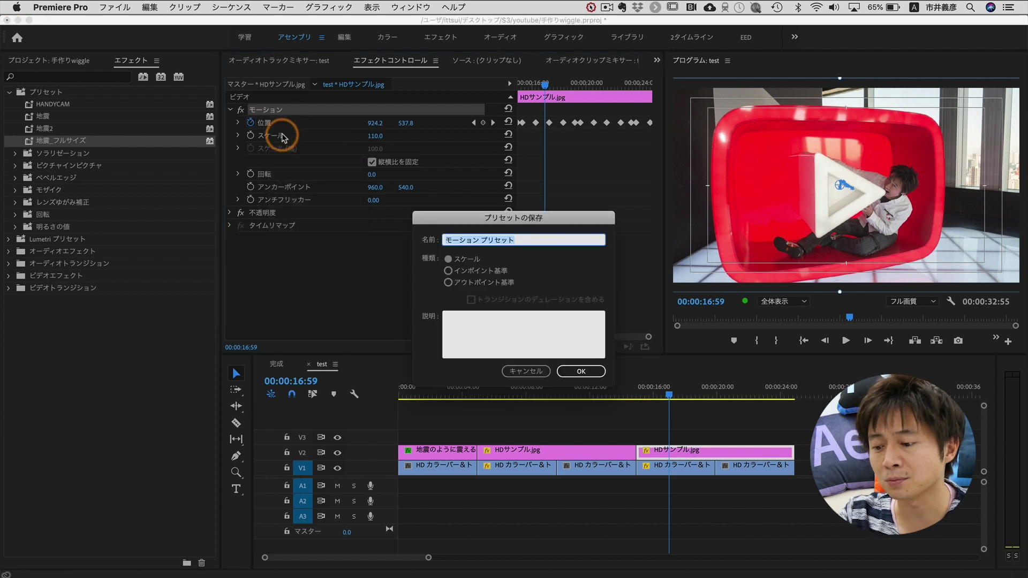
text(t)
key(Return)
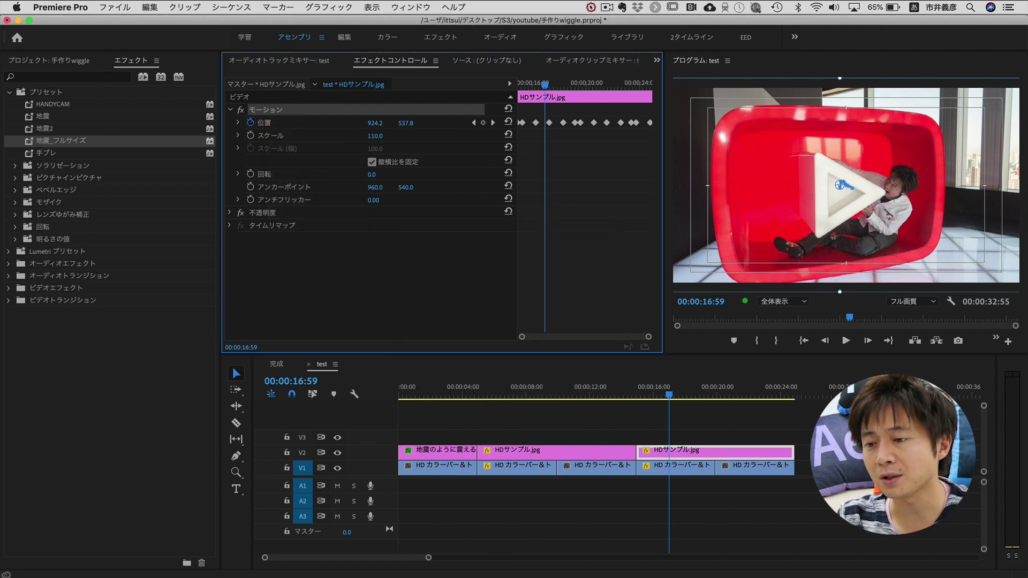
Step: Select the new 手ブレ preset in the Presets folder and return to the sequence start
click(60, 152)
click(405, 386)
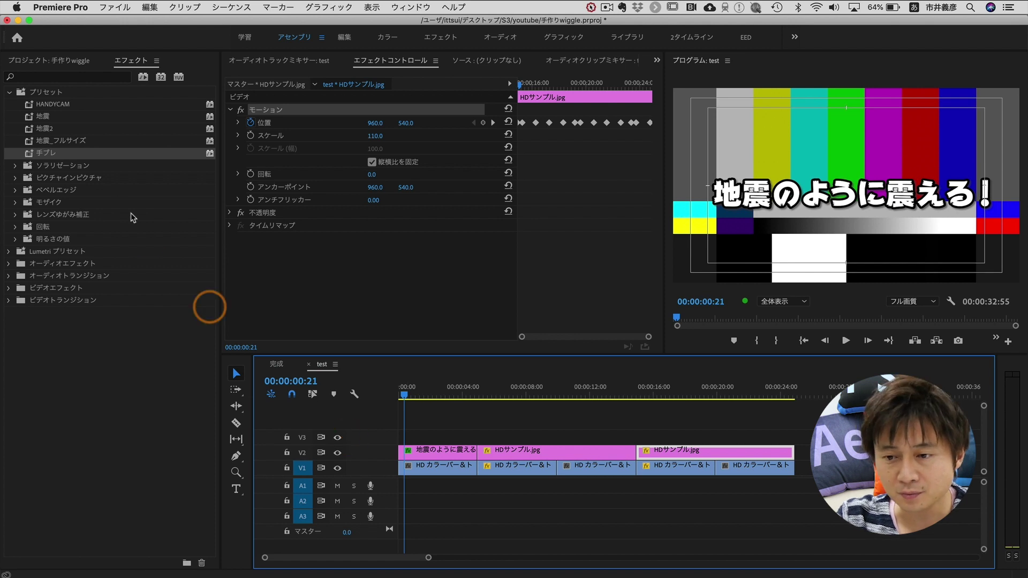
click(49, 151)
Step: Select the 地震2 preset and scrub the 完成 sequence back to the opening caption at 01:07
click(46, 129)
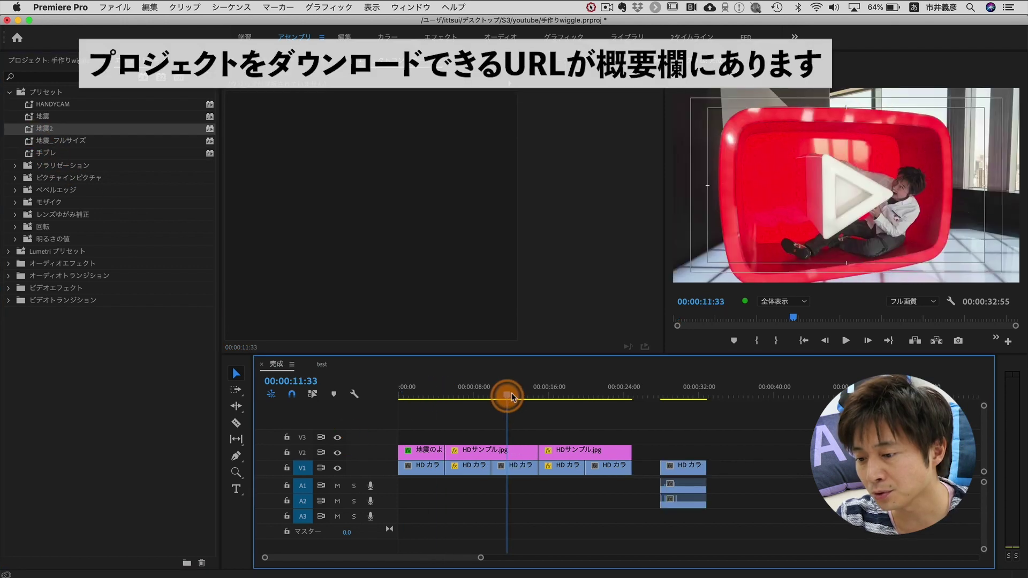
mouse_move(505, 394)
mouse_down()
mouse_move(483, 428)
mouse_move(550, 423)
mouse_up()
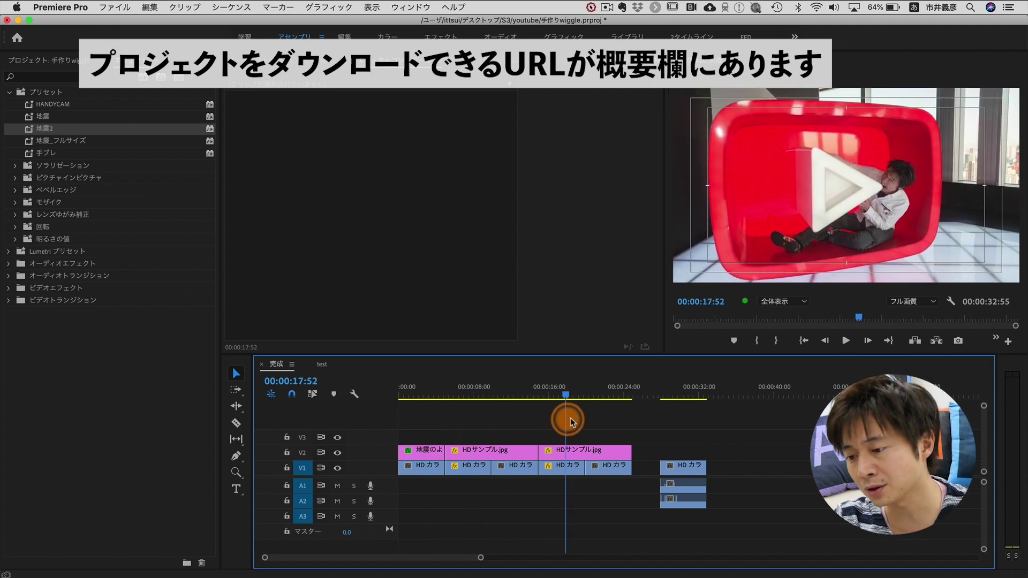
drag(551, 423, 410, 420)
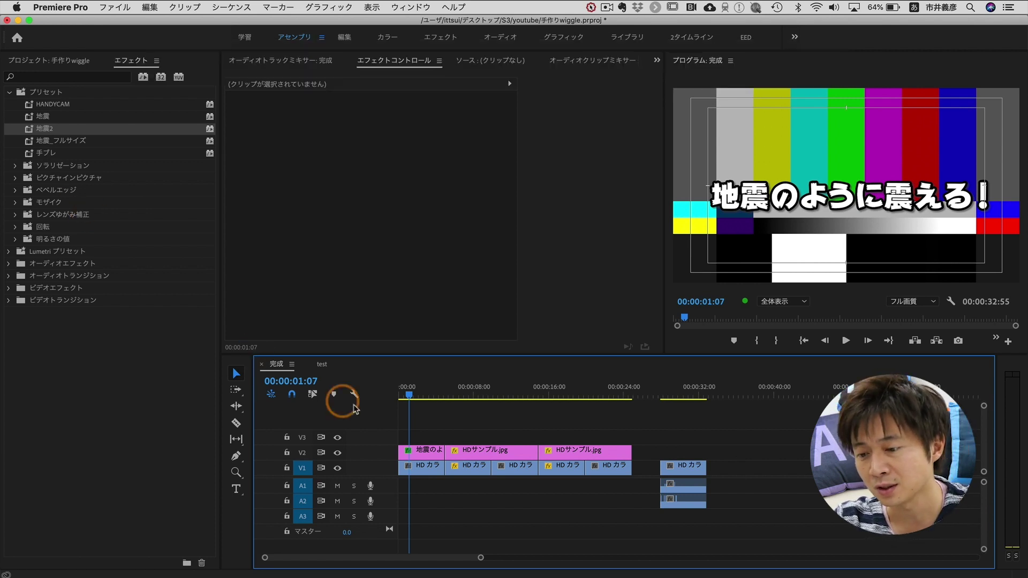
Step: Inspect the 地震のように震える！ caption's Motion effect without saving, then play the 完成 sequence
click(418, 452)
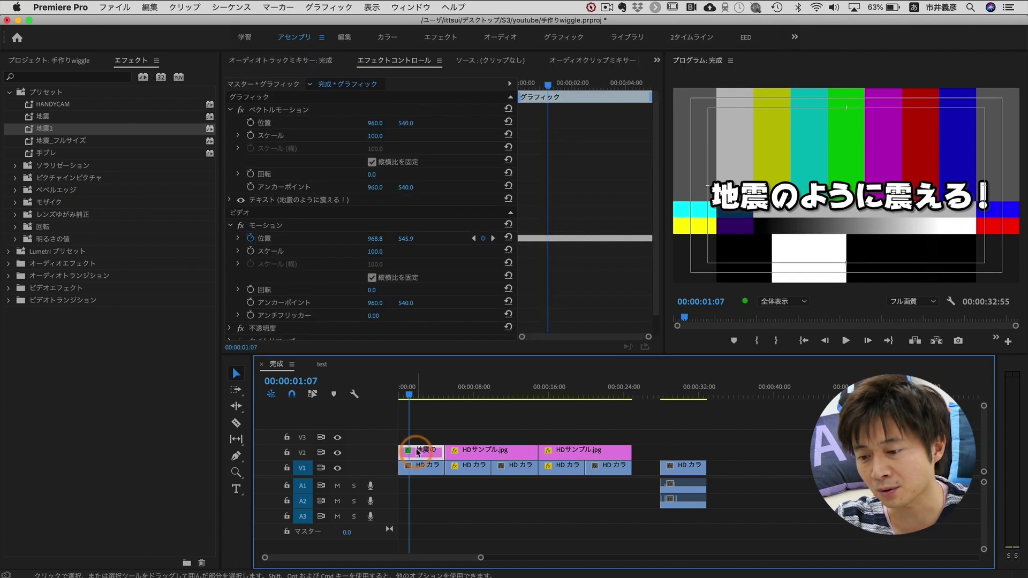
click(262, 227)
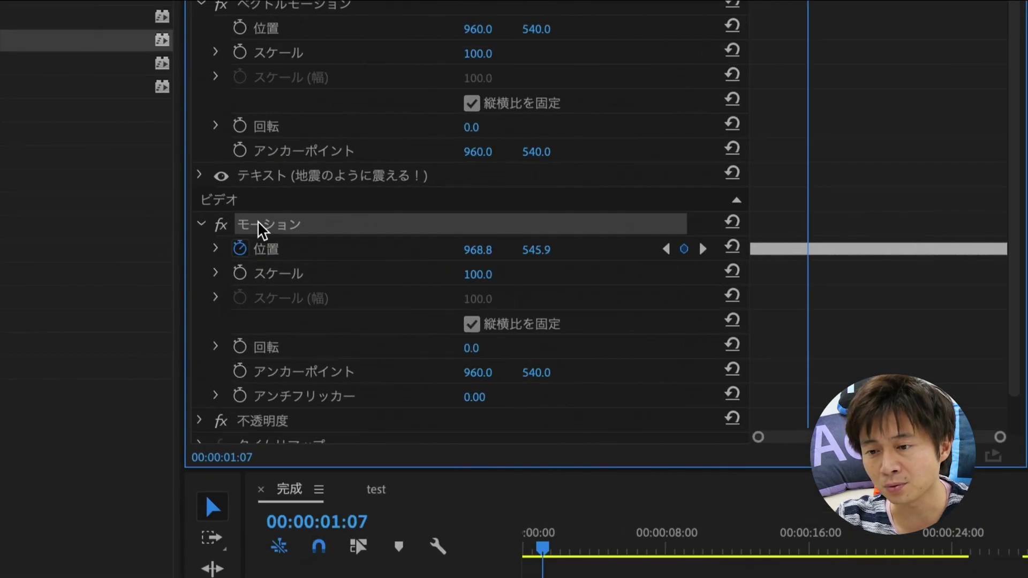
right_click(259, 221)
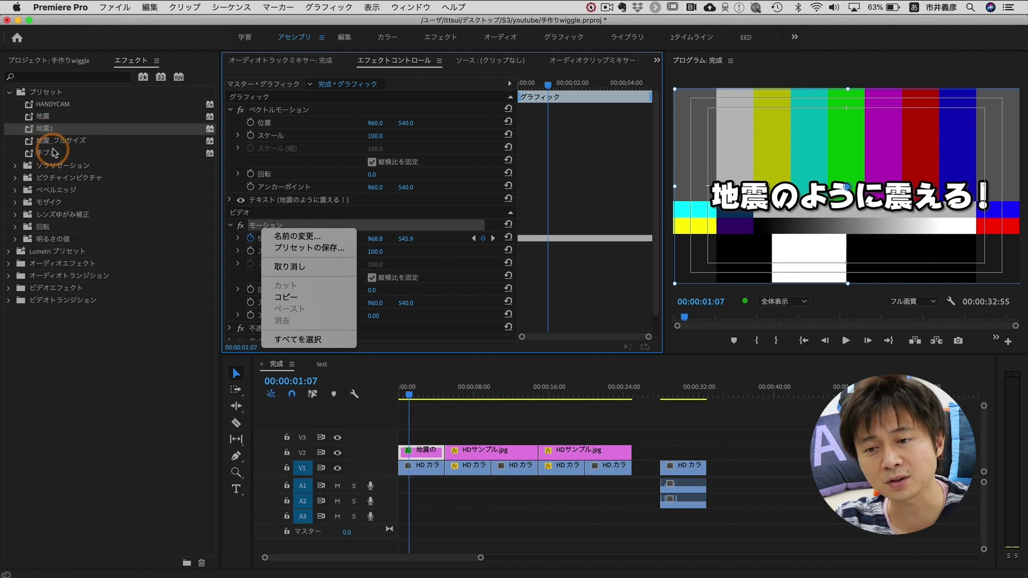
click(416, 396)
key(space)
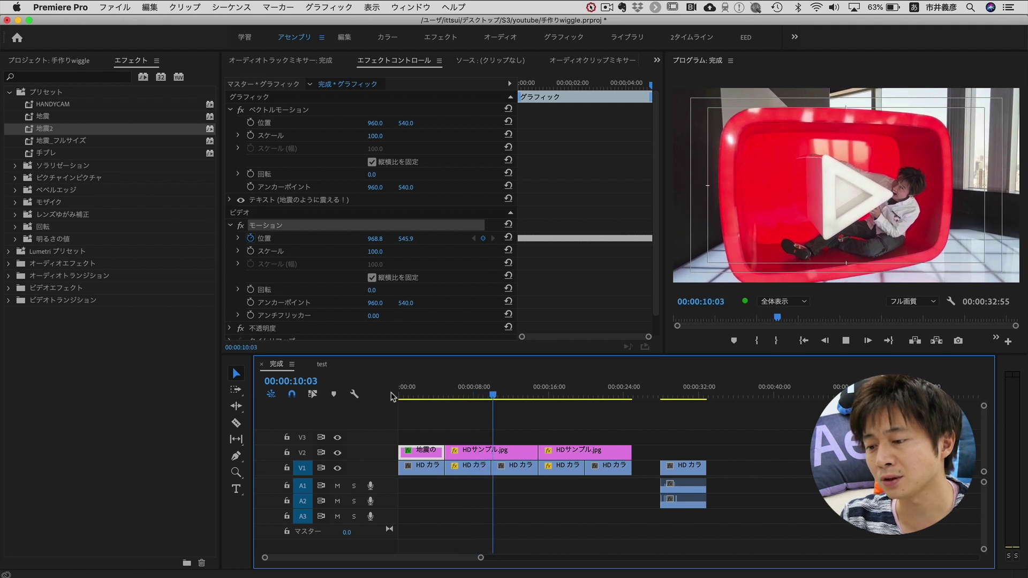
key(Down)
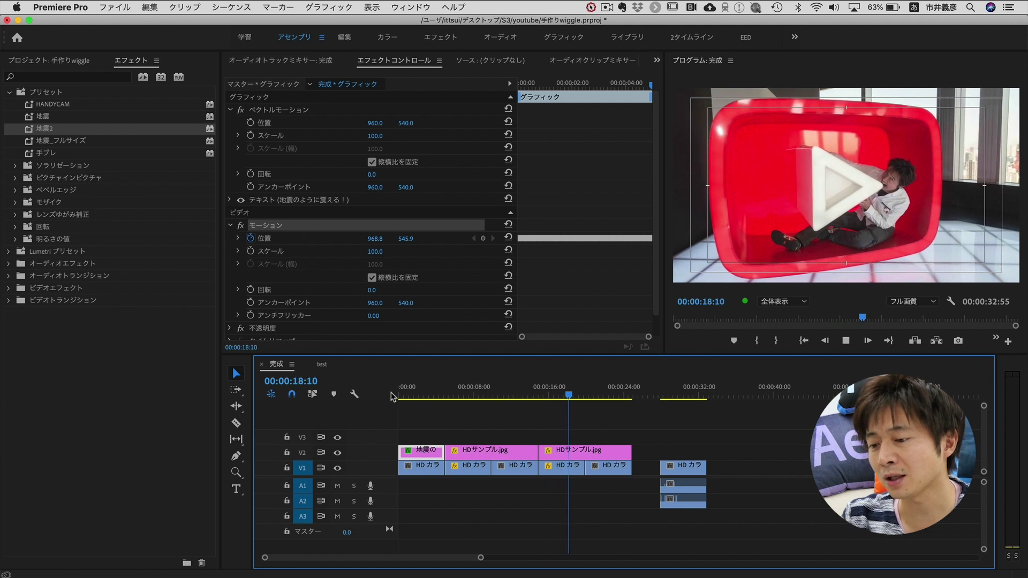
click(422, 396)
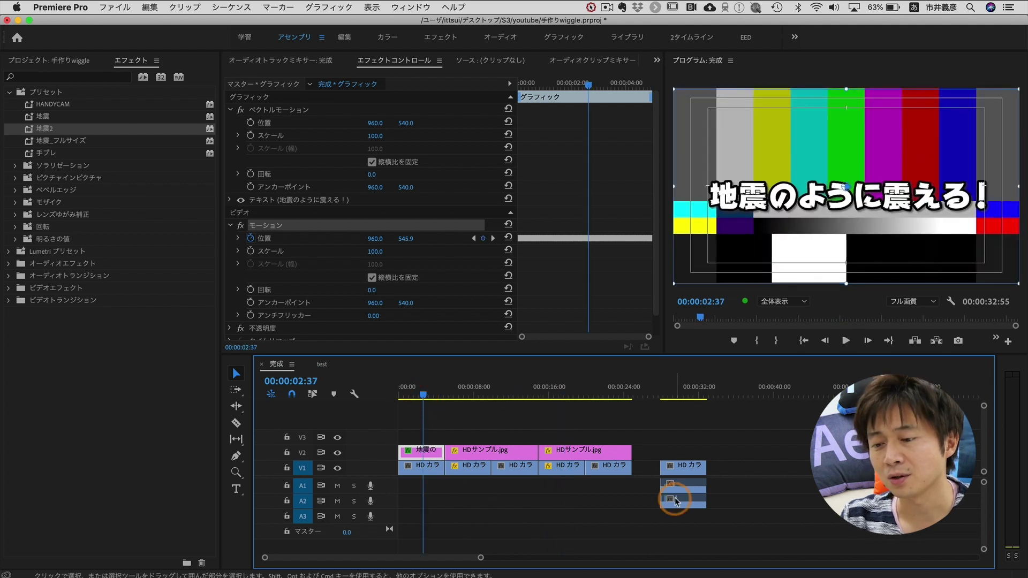